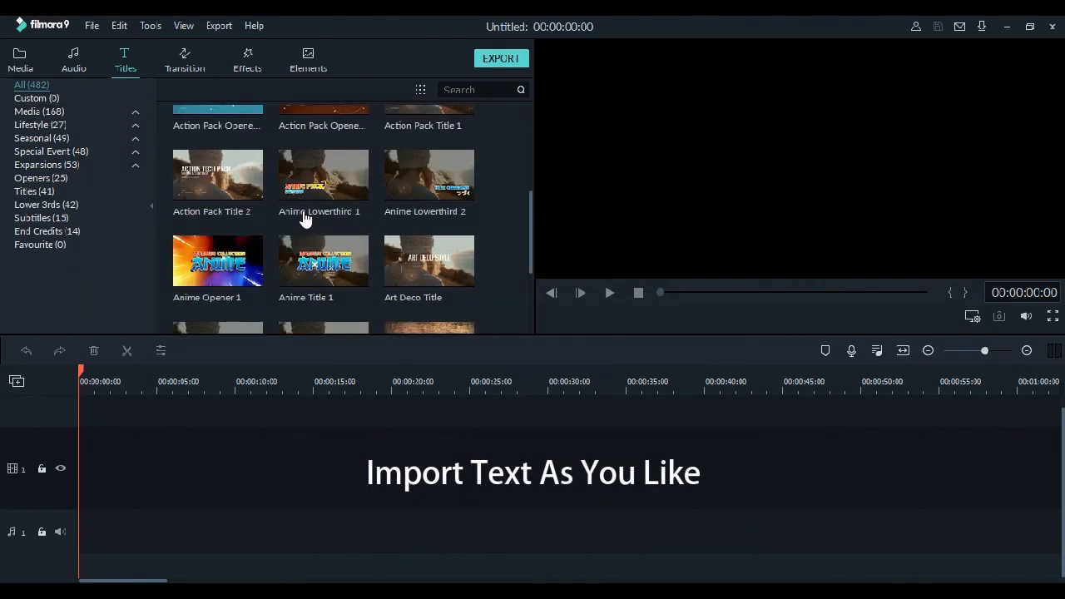
{"action": "scroll", "coordinate": [333, 143], "scroll_direction": "down", "scroll_amount": 10}
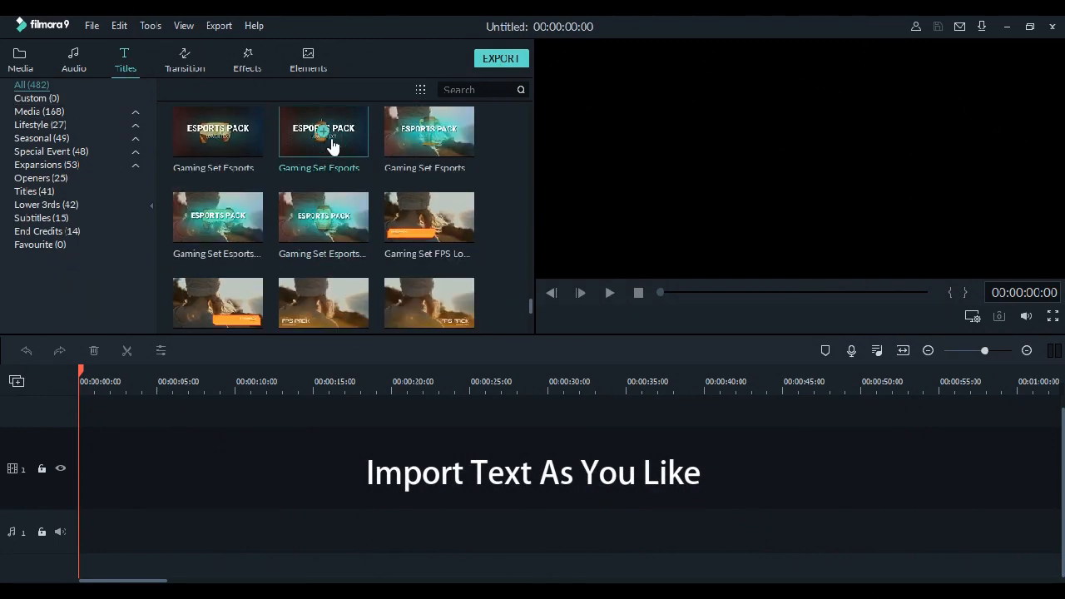
- Add the Title 2 preset to the start of the first video track
{"action": "left_click_drag", "start_coordinate": [344, 161], "coordinate": [93, 466]}
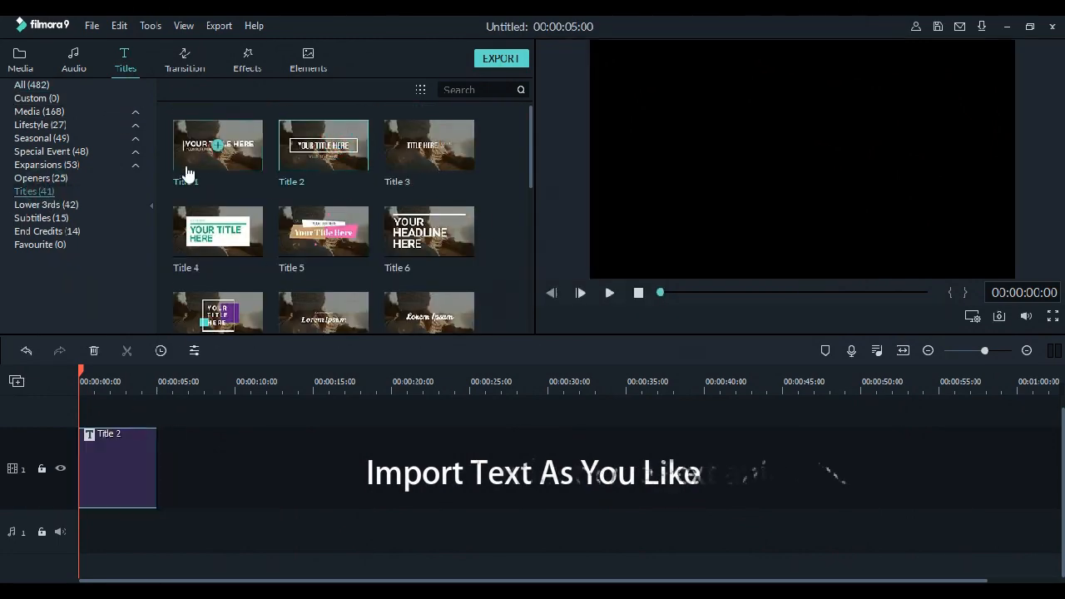
{"action": "left_click", "coordinate": [25, 63]}
- In the title's advanced text editor, delete the YOUR TEXT HERE subtitle and the rectangular frame around the main title
{"action": "double_click", "coordinate": [115, 464]}
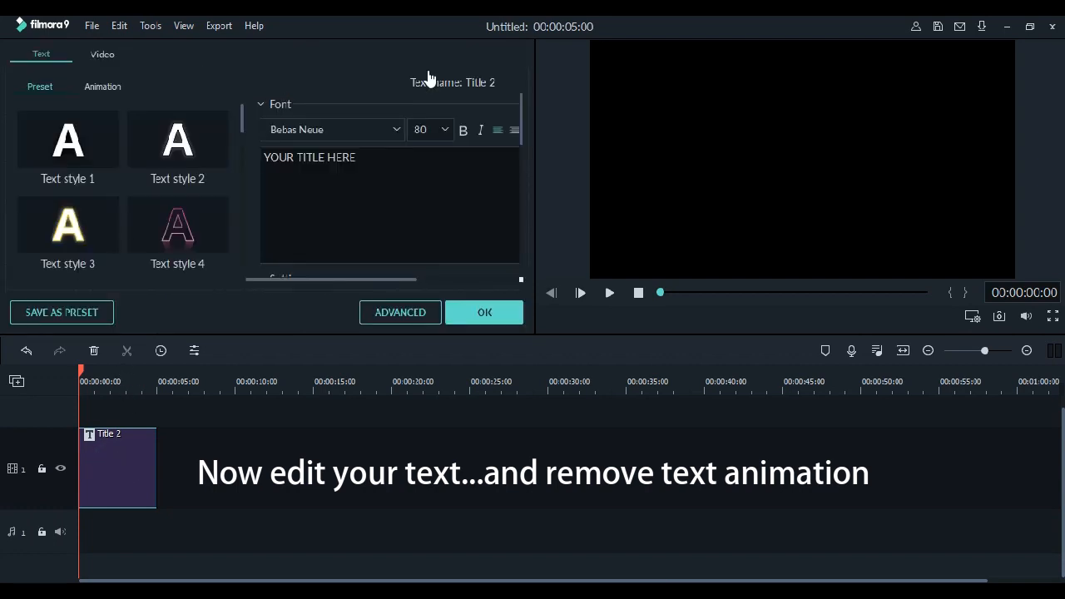
{"action": "left_click", "coordinate": [394, 314]}
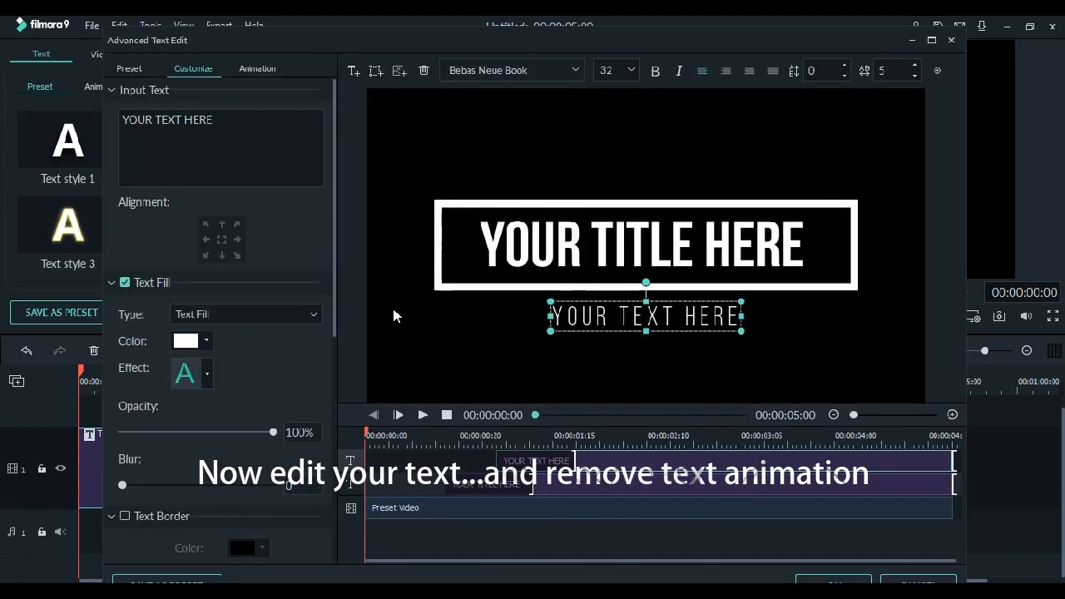
{"action": "left_click", "coordinate": [424, 70]}
{"action": "left_click", "coordinate": [424, 70]}
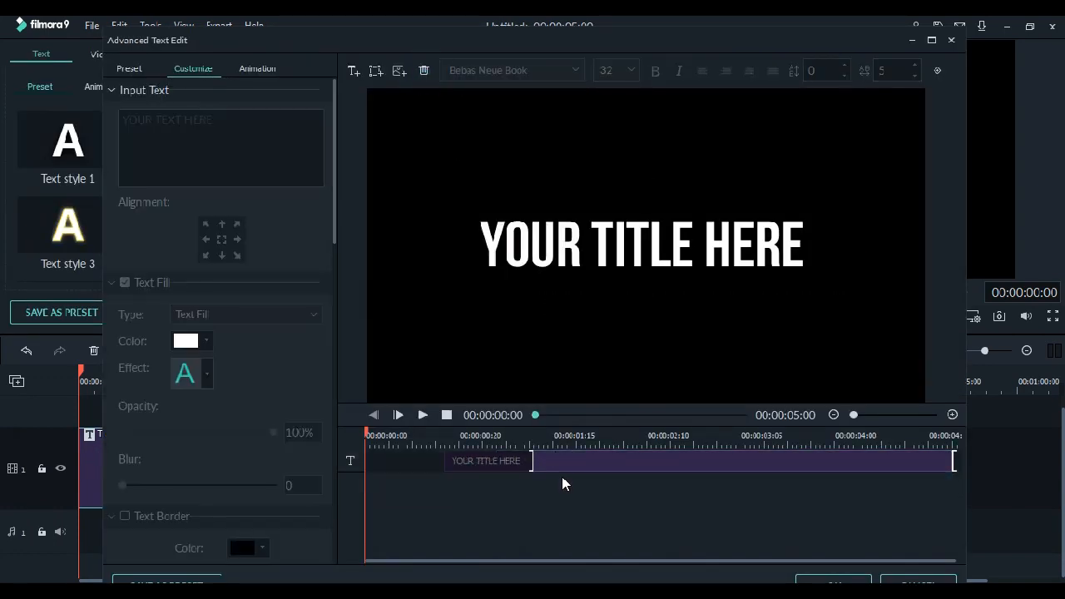
- Set the main title text to No Animation and extend its bar to start at 00:00:00:00
{"action": "left_click", "coordinate": [257, 69]}
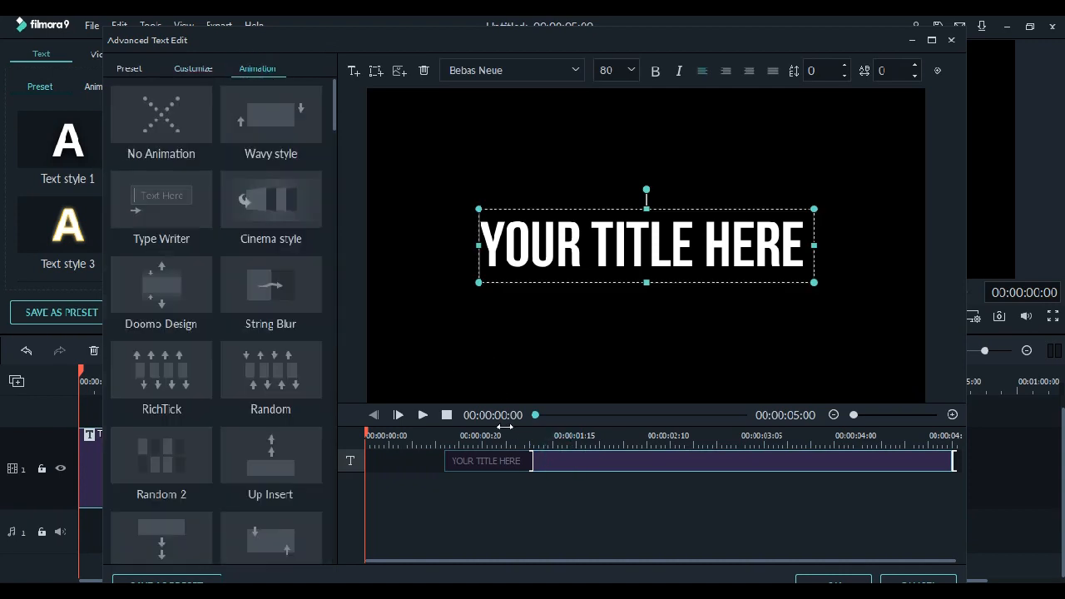
{"action": "double_click", "coordinate": [177, 116]}
{"action": "left_click_drag", "start_coordinate": [444, 461], "coordinate": [365, 462]}
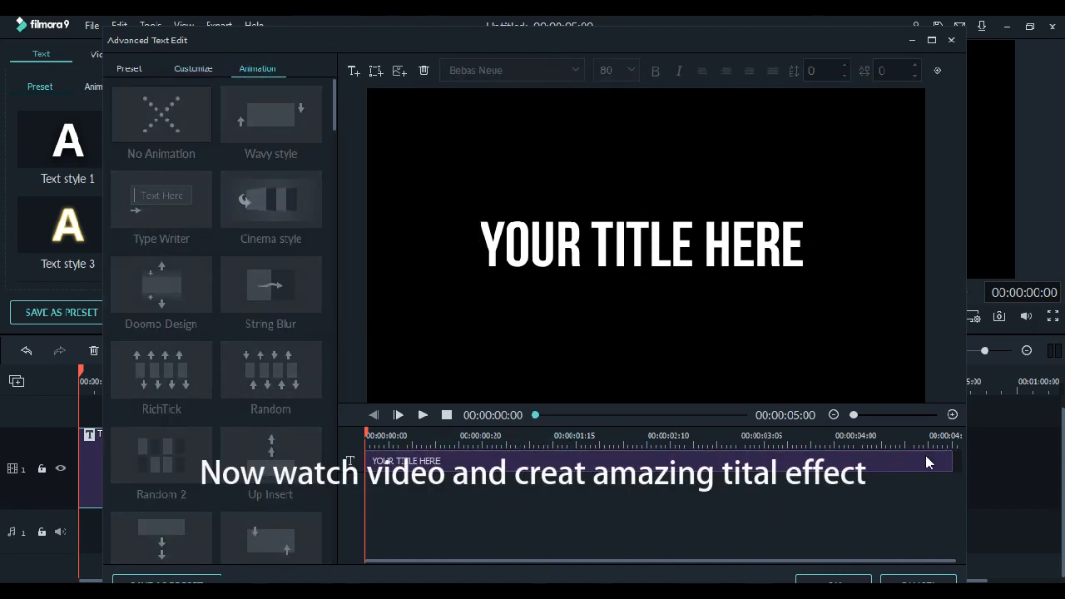
- Replace the title text with BHAVE MAK, enlarge it to font size 100, and apply the edits
{"action": "left_click", "coordinate": [928, 462]}
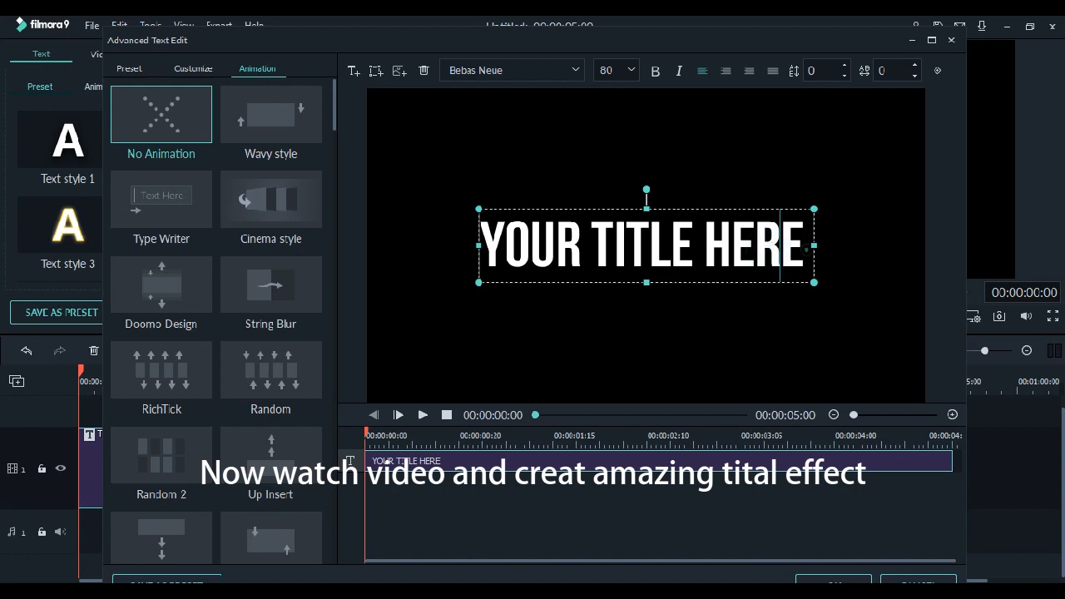
{"action": "key", "text": "ctrl+a"}
{"action": "key", "text": "BackSpace"}
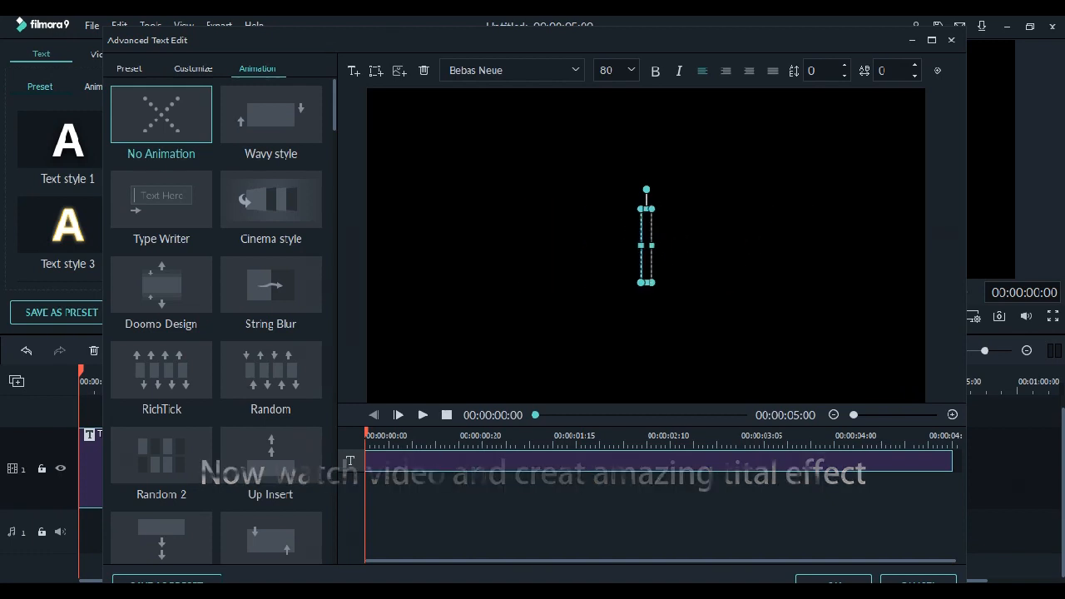
{"action": "key", "text": "Caps_Lock"}
{"action": "type", "text": "BHAVE MAK"}
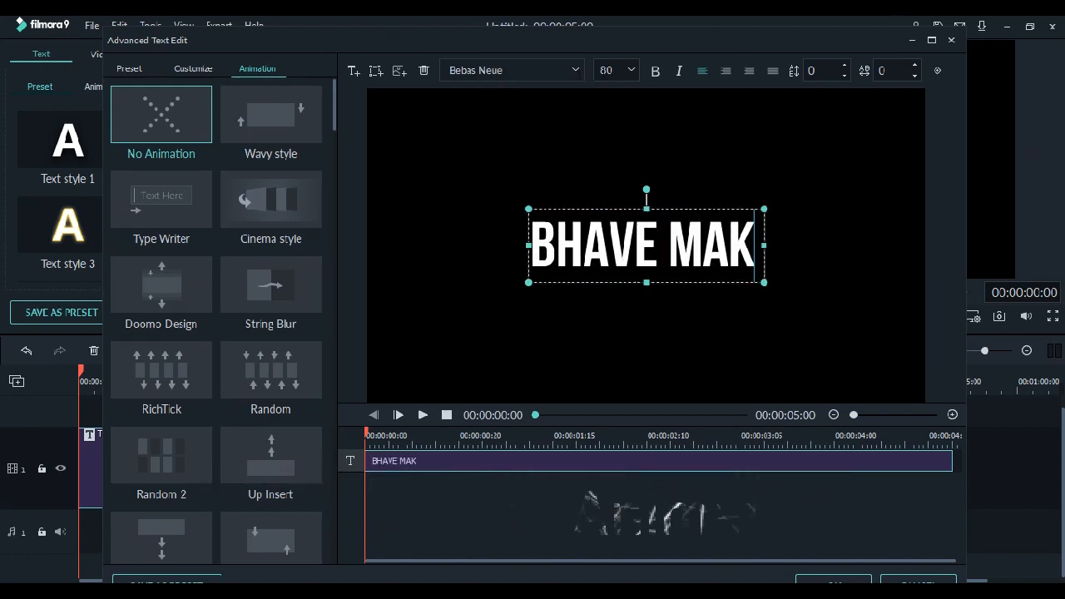
{"action": "left_click_drag", "start_coordinate": [764, 283], "coordinate": [794, 292]}
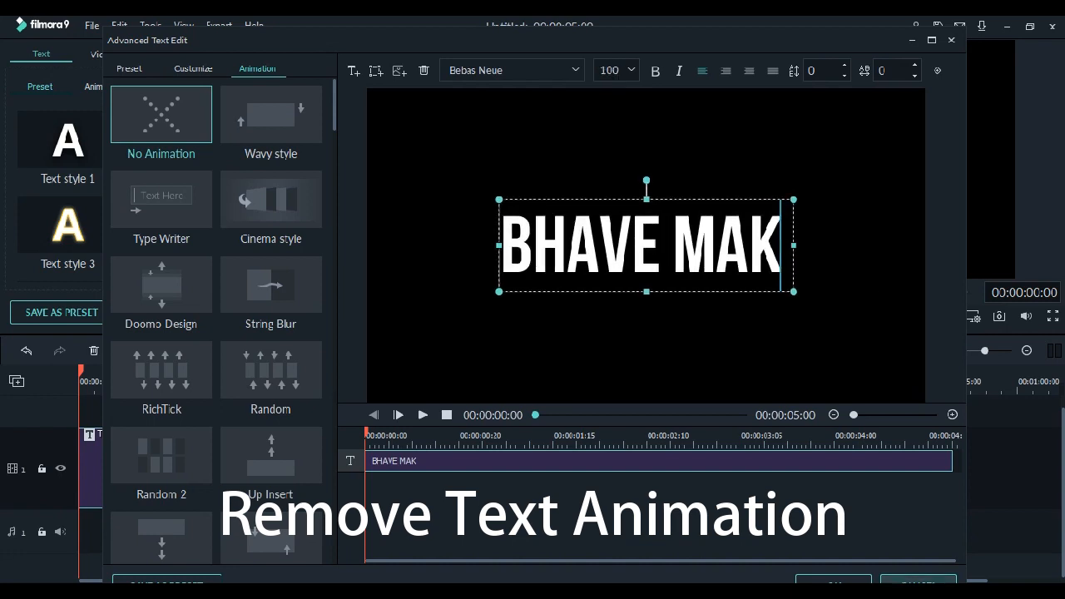
{"action": "left_click", "coordinate": [833, 581]}
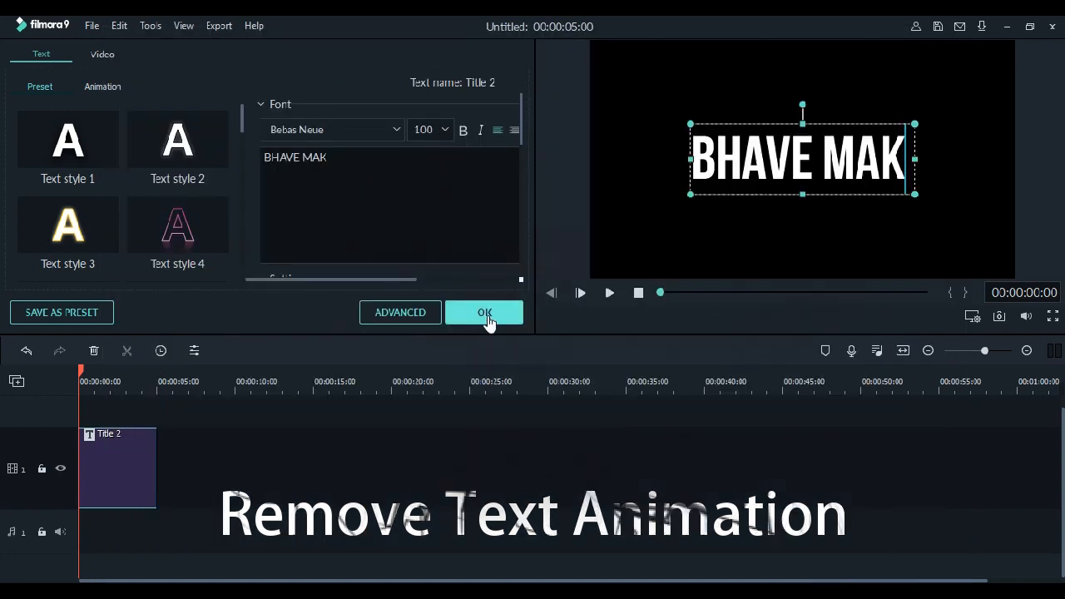
{"action": "left_click", "coordinate": [486, 319]}
- Play the title clip, split it at 00:00:03:00, and delete the part after the cut
{"action": "left_click", "coordinate": [609, 293]}
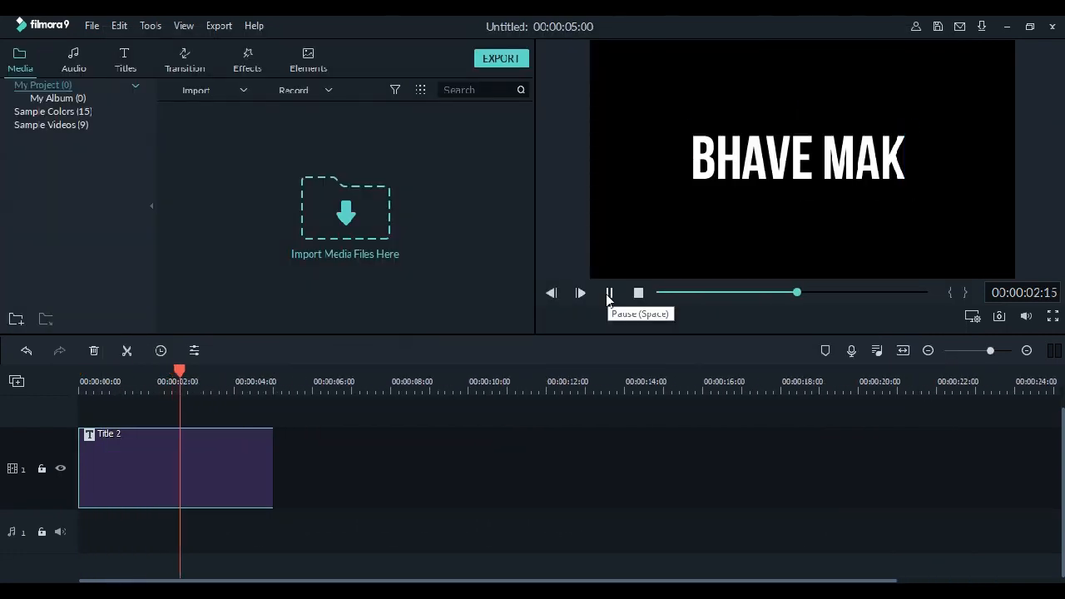
{"action": "left_click", "coordinate": [609, 293]}
{"action": "mouse_move", "coordinate": [191, 372]}
{"action": "left_mouse_down"}
{"action": "mouse_move", "coordinate": [157, 379]}
{"action": "mouse_move", "coordinate": [195, 372]}
{"action": "left_mouse_up"}
{"action": "left_click", "coordinate": [127, 351]}
{"action": "key", "text": "Delete"}
- Copy the trimmed title clip and paste the duplicate directly after it on the same track
{"action": "left_click", "coordinate": [176, 480]}
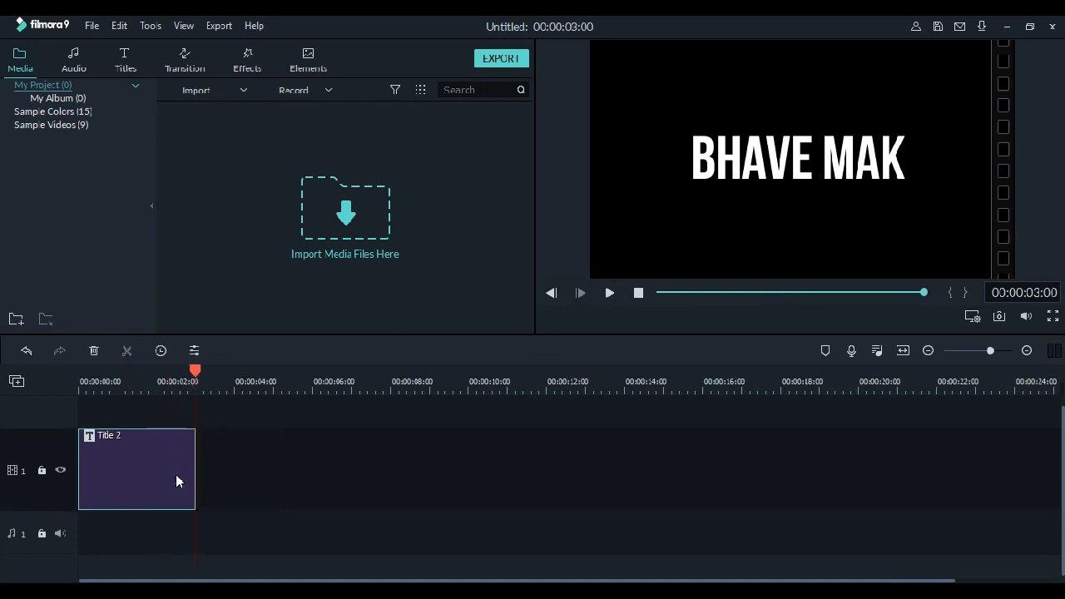
{"action": "right_click", "coordinate": [154, 453]}
{"action": "left_click", "coordinate": [218, 306]}
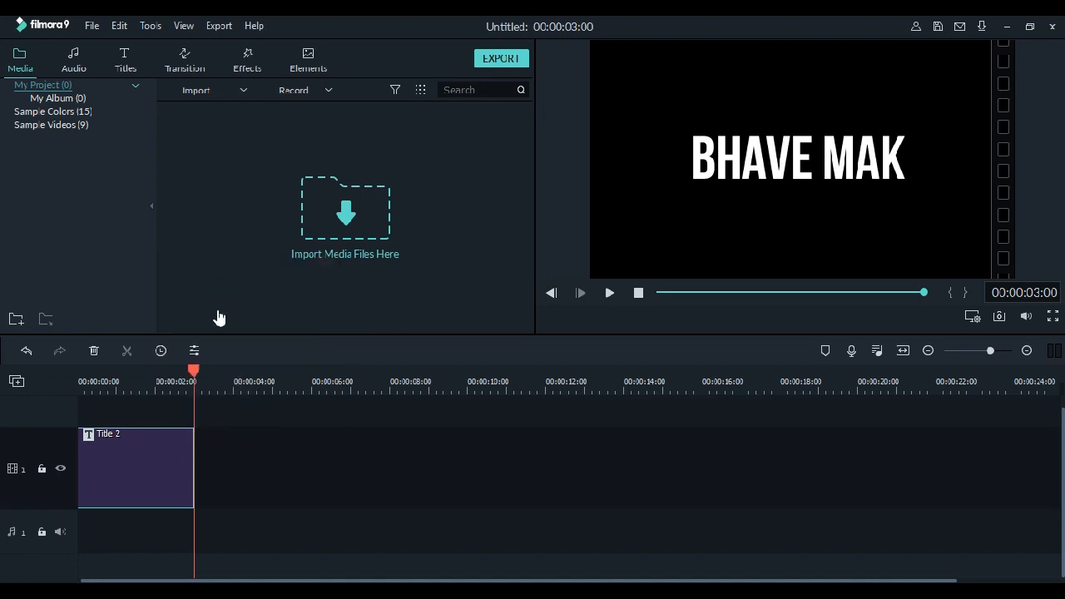
{"action": "key", "text": "ctrl+v"}
{"action": "double_click", "coordinate": [342, 471]}
{"action": "left_click", "coordinate": [496, 305]}
- Paste two more copies of the title after the second clip to form a row of four titles
{"action": "left_click", "coordinate": [318, 462]}
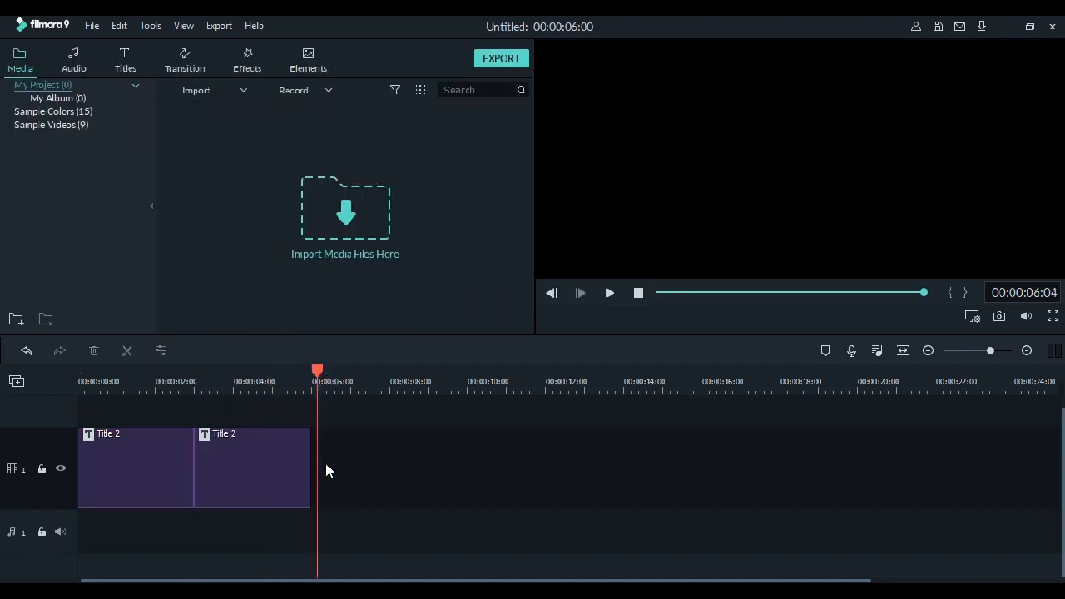
{"action": "right_click", "coordinate": [346, 464]}
{"action": "left_click", "coordinate": [372, 504]}
{"action": "key", "text": "ctrl+v"}
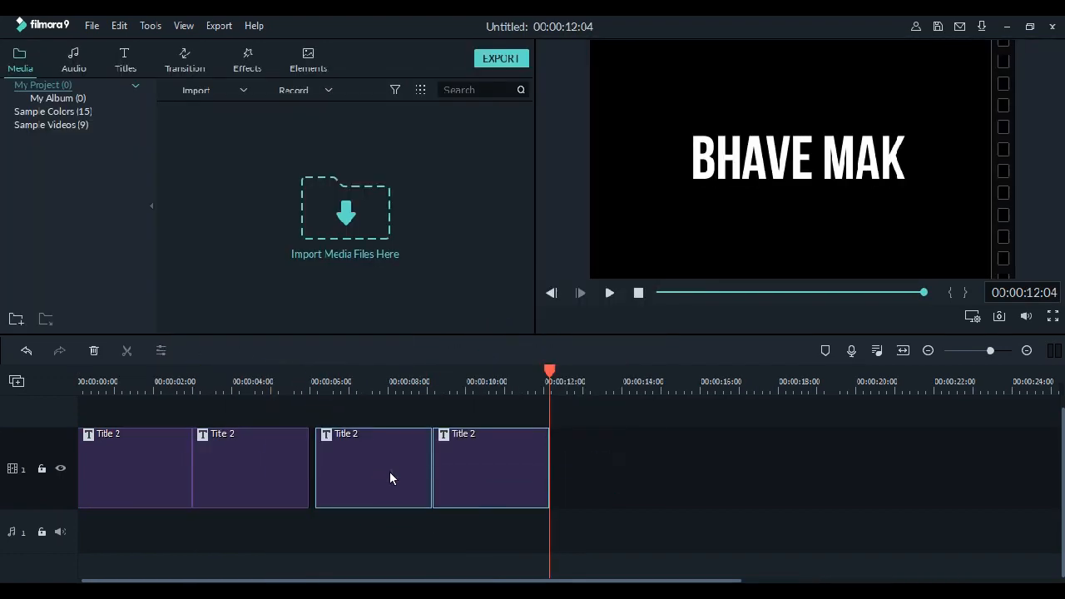
- Change the second title clip's text to YOU CAN DO
{"action": "double_click", "coordinate": [245, 486]}
{"action": "key", "text": "ctrl+a"}
{"action": "key", "text": "BackSpace"}
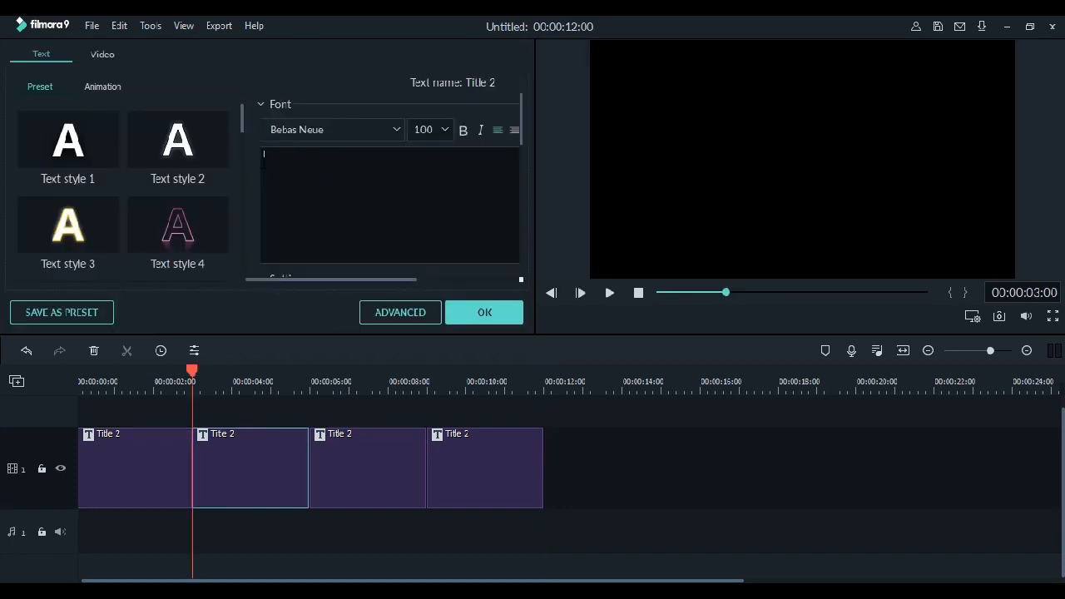
{"action": "type", "text": "YOU CAN DO"}
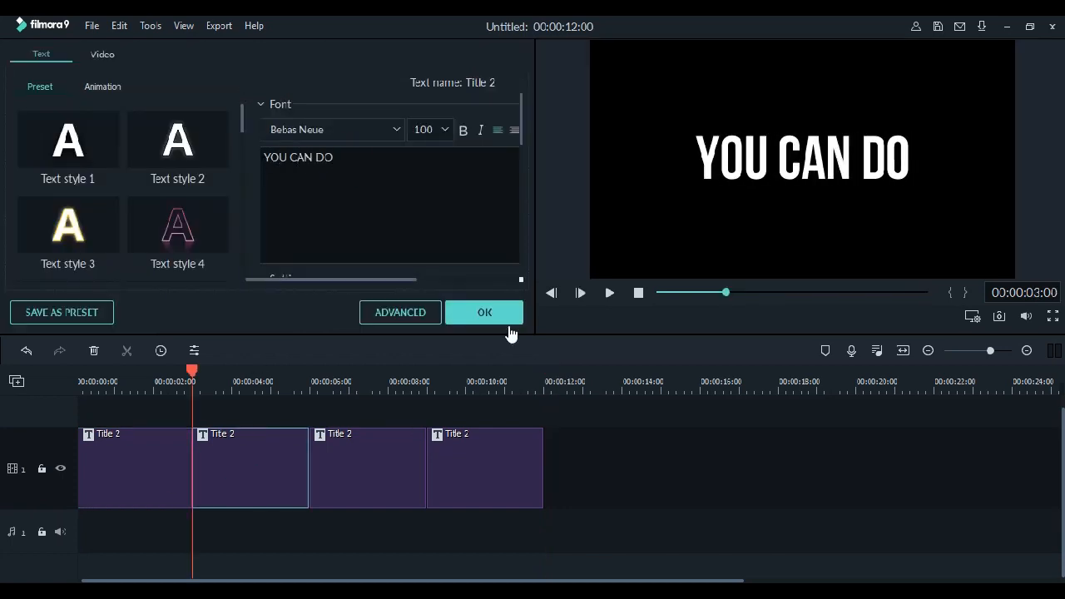
{"action": "left_click", "coordinate": [510, 325]}
- Change the third title clip's text to ANYTHING
{"action": "double_click", "coordinate": [352, 477]}
{"action": "left_click", "coordinate": [432, 175]}
{"action": "key", "text": "ctrl+a"}
{"action": "key", "text": "BackSpace"}
{"action": "type", "text": "ANYTH"}
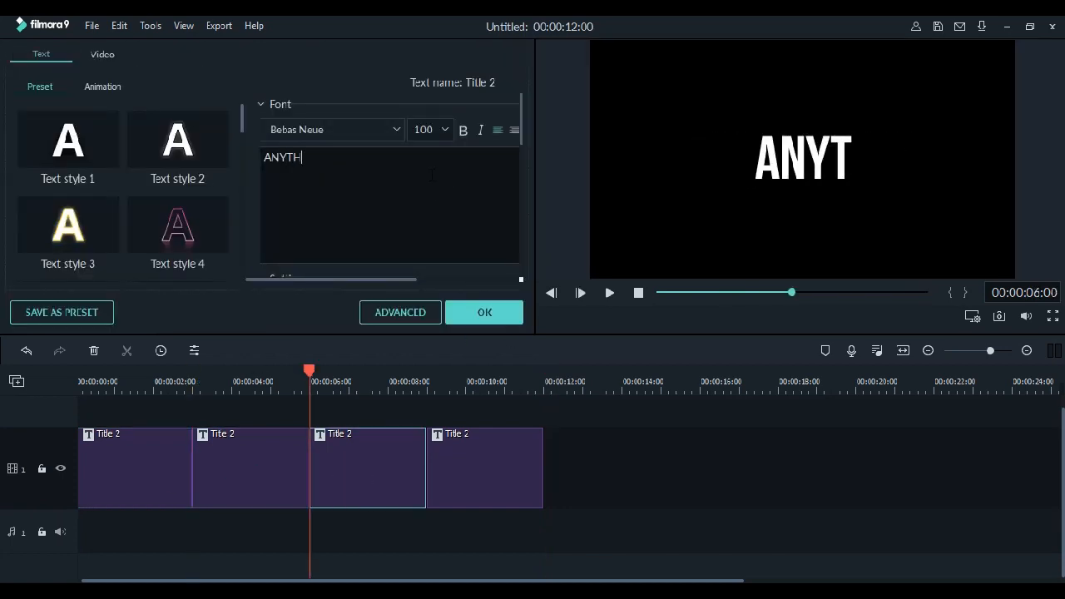
{"action": "type", "text": "ING"}
{"action": "left_click", "coordinate": [504, 312]}
- Change the fourth title clip's text to GSO RIDER
{"action": "double_click", "coordinate": [485, 469]}
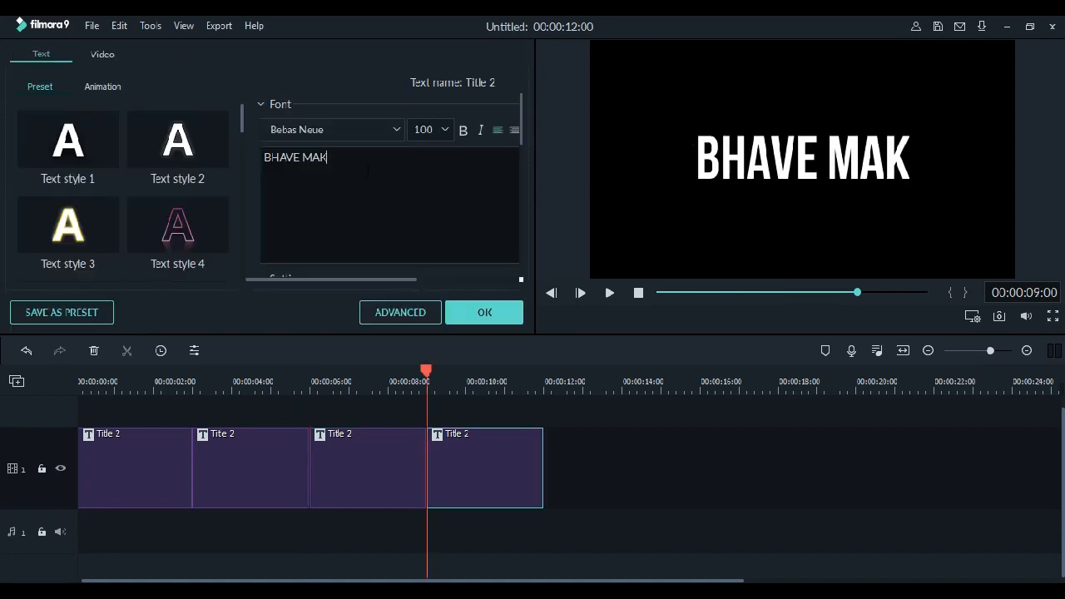
{"action": "key", "text": "ctrl+a"}
{"action": "key", "text": "BackSpace"}
{"action": "type", "text": "GSO RIDER"}
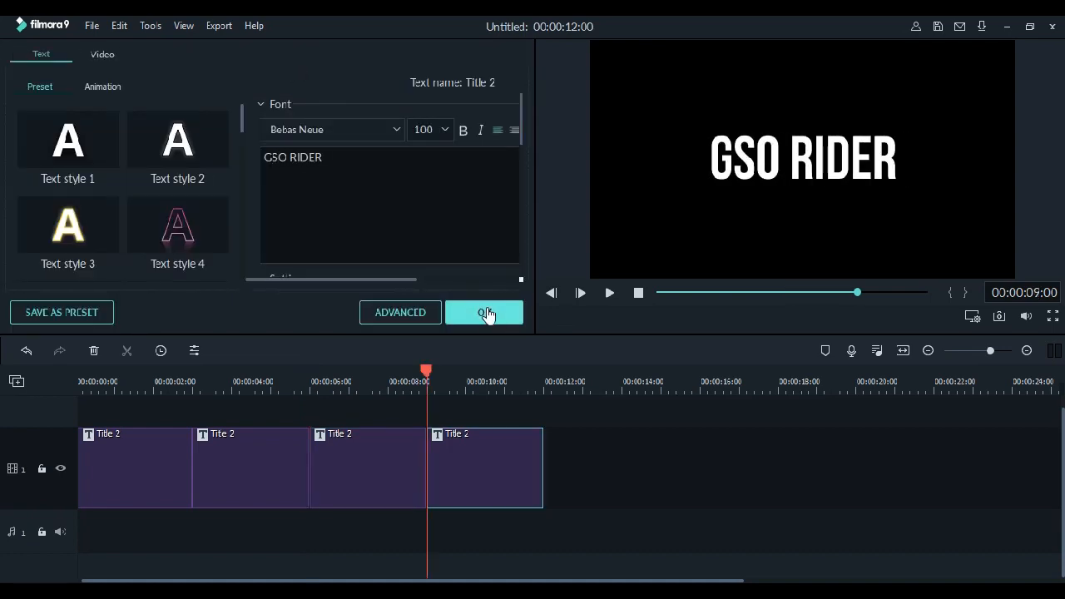
{"action": "left_click", "coordinate": [486, 314]}
- Set the text fill color of the GSO RIDER title to green in the advanced text editor
{"action": "double_click", "coordinate": [458, 482]}
{"action": "left_click", "coordinate": [380, 316]}
{"action": "left_click", "coordinate": [205, 340]}
{"action": "left_click", "coordinate": [252, 384]}
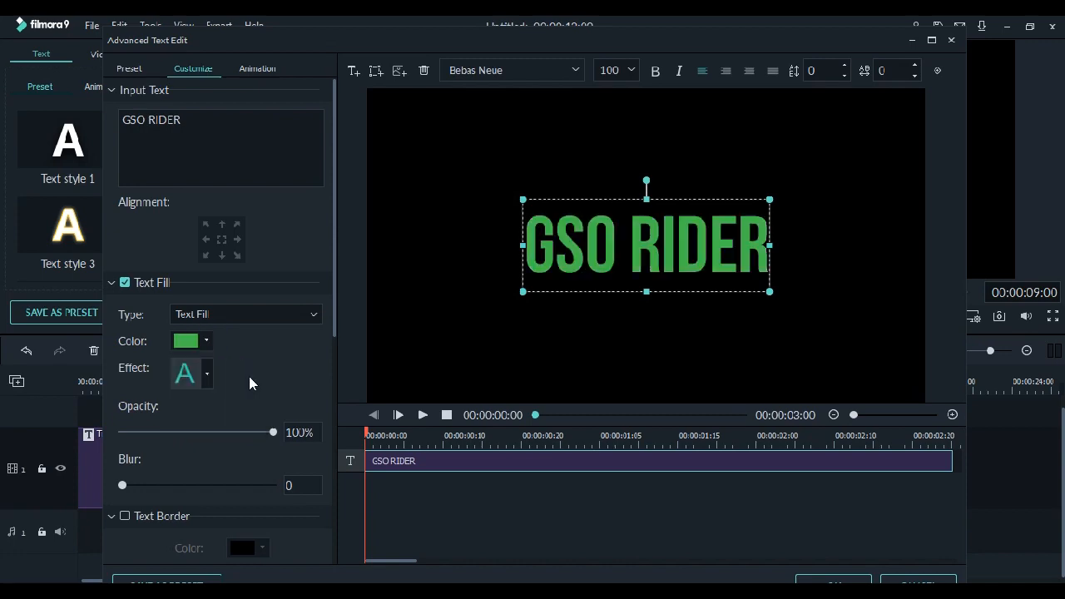
{"action": "left_click", "coordinate": [834, 579]}
- Set the text fill color of the ANYTHING title to dark red in the advanced text editor
{"action": "double_click", "coordinate": [402, 500]}
{"action": "left_click", "coordinate": [377, 316]}
{"action": "left_click", "coordinate": [207, 341]}
{"action": "left_click", "coordinate": [245, 395]}
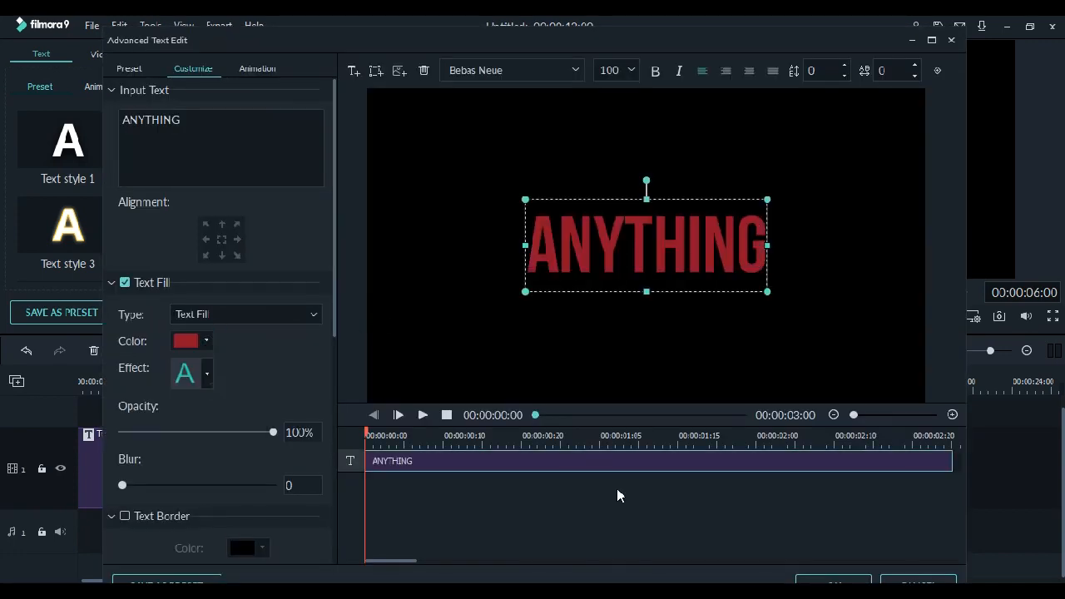
{"action": "left_click", "coordinate": [833, 579]}
- Give the YOU CAN DO title a custom blue text fill and apply the change
{"action": "double_click", "coordinate": [242, 492]}
{"action": "left_click", "coordinate": [377, 316]}
{"action": "left_click", "coordinate": [207, 341]}
{"action": "left_click", "coordinate": [223, 432]}
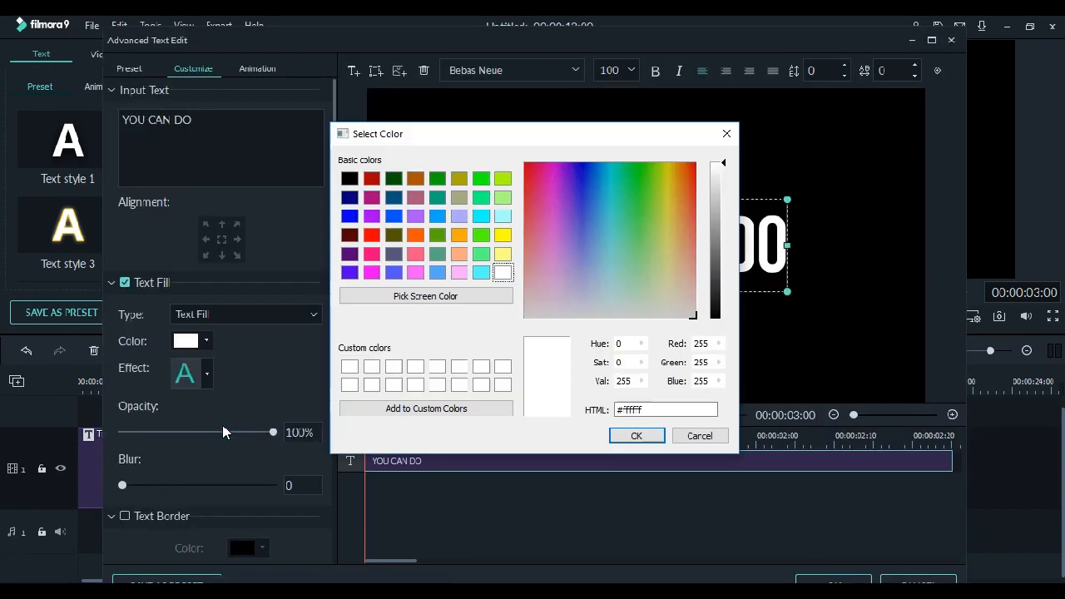
{"action": "left_click", "coordinate": [357, 222]}
{"action": "left_click", "coordinate": [624, 436]}
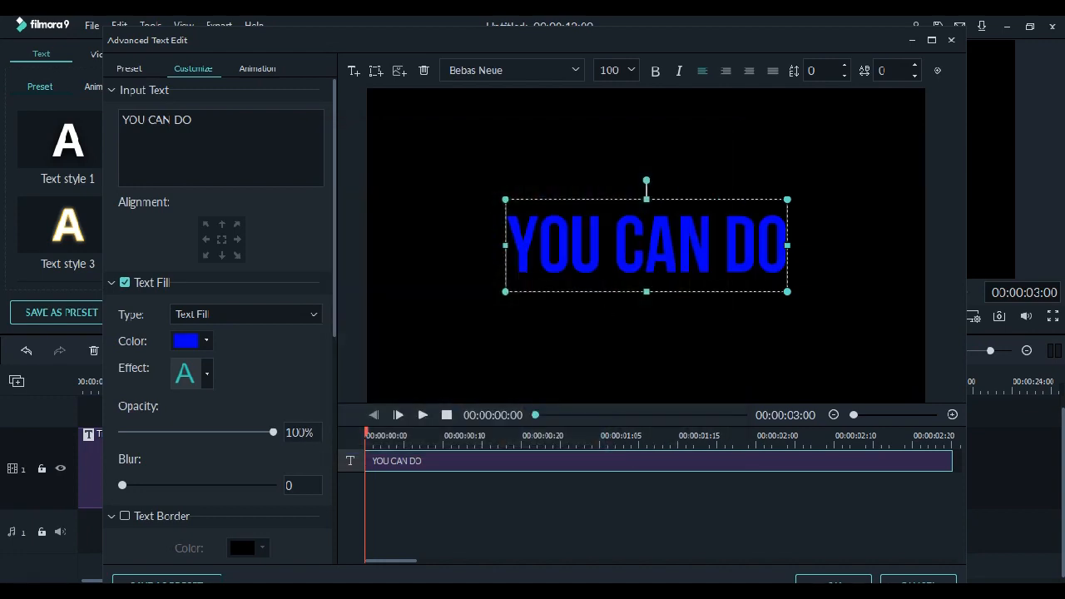
{"action": "left_click", "coordinate": [834, 579]}
{"action": "left_click", "coordinate": [122, 385]}
{"action": "left_click", "coordinate": [485, 312]}
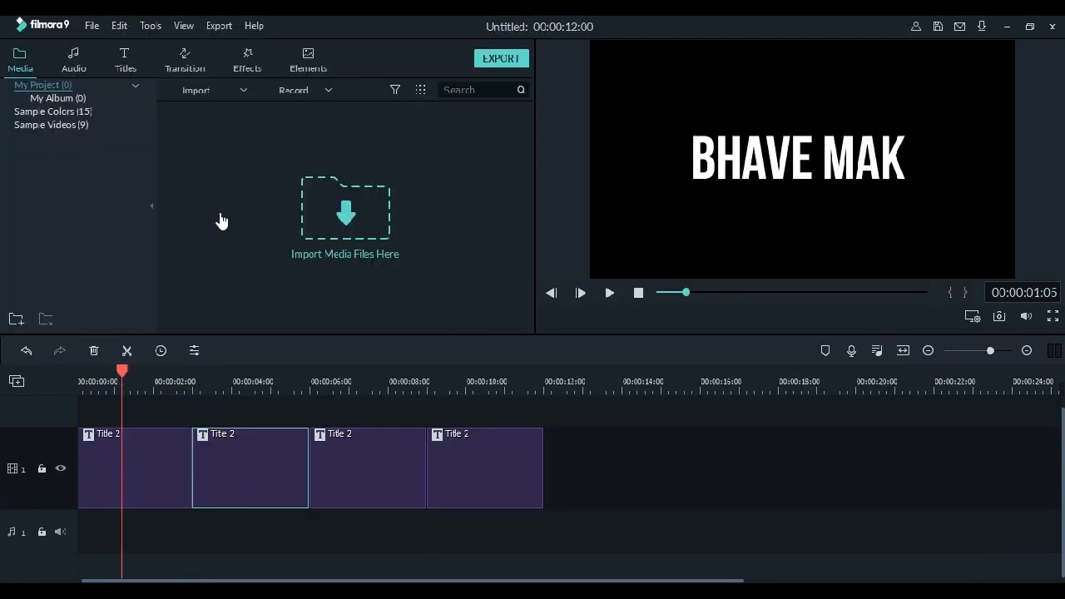
- Import the 170216A_142_WomanWatchingWaterfall2_1080p video from the video\footage folder on the Data2 (F:) drive
{"action": "left_click", "coordinate": [363, 228]}
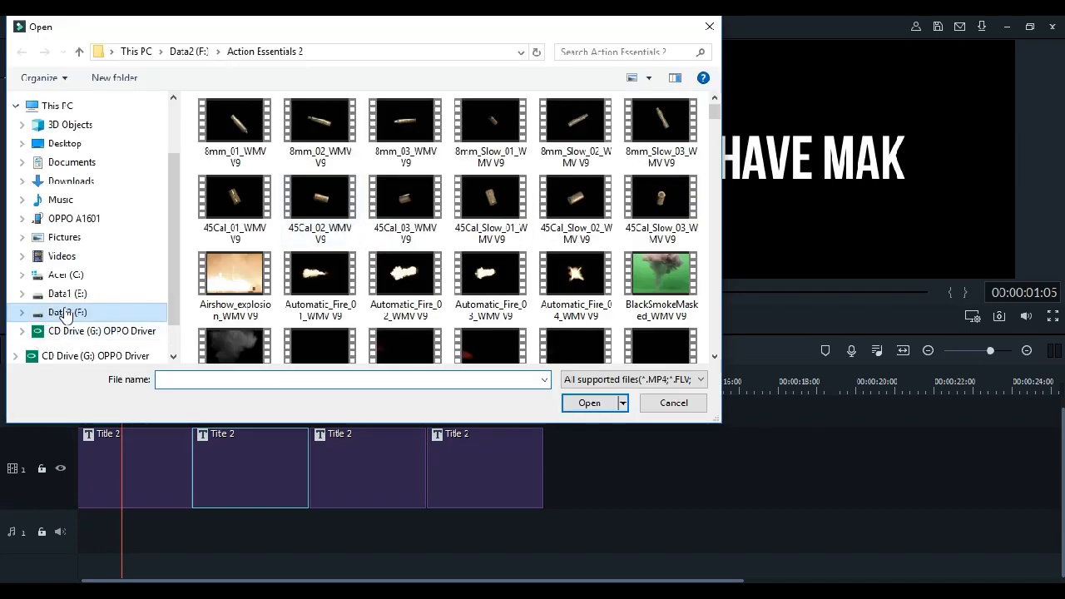
{"action": "left_click", "coordinate": [65, 314]}
{"action": "double_click", "coordinate": [221, 349]}
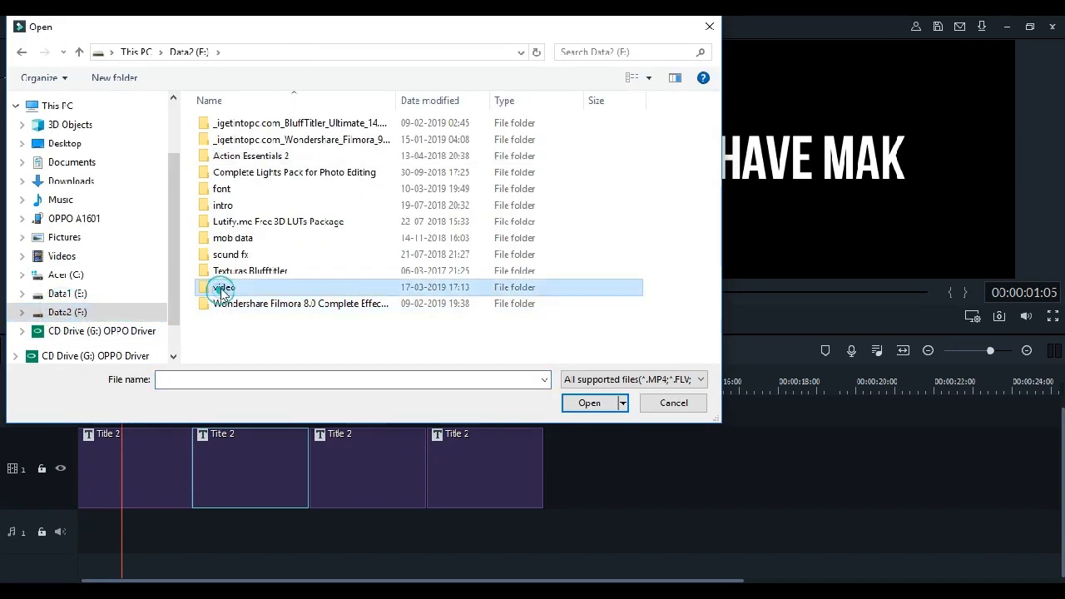
{"action": "double_click", "coordinate": [232, 149]}
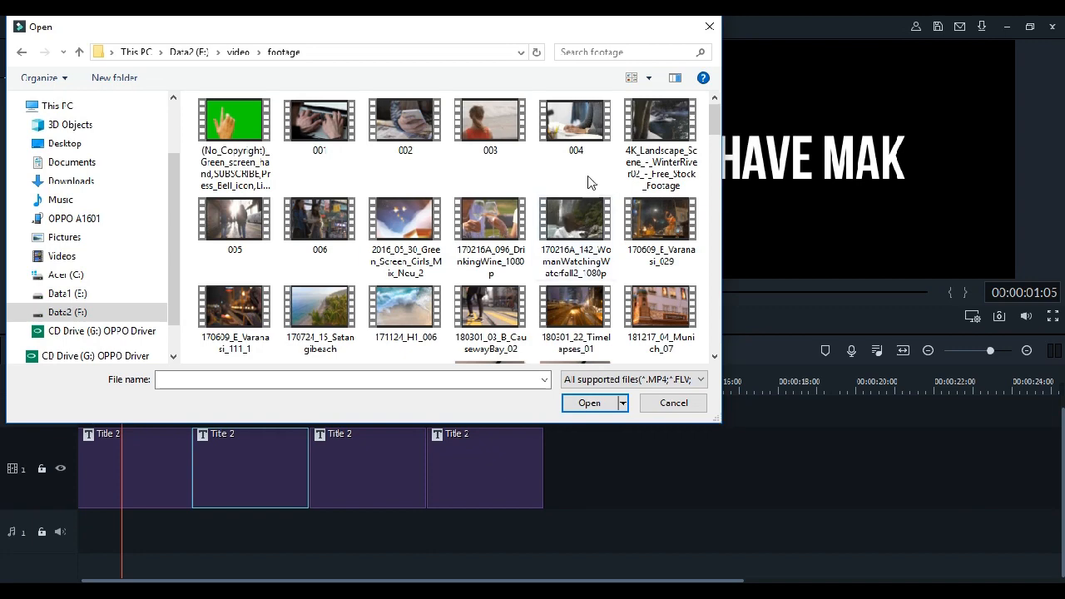
{"action": "left_click", "coordinate": [592, 254]}
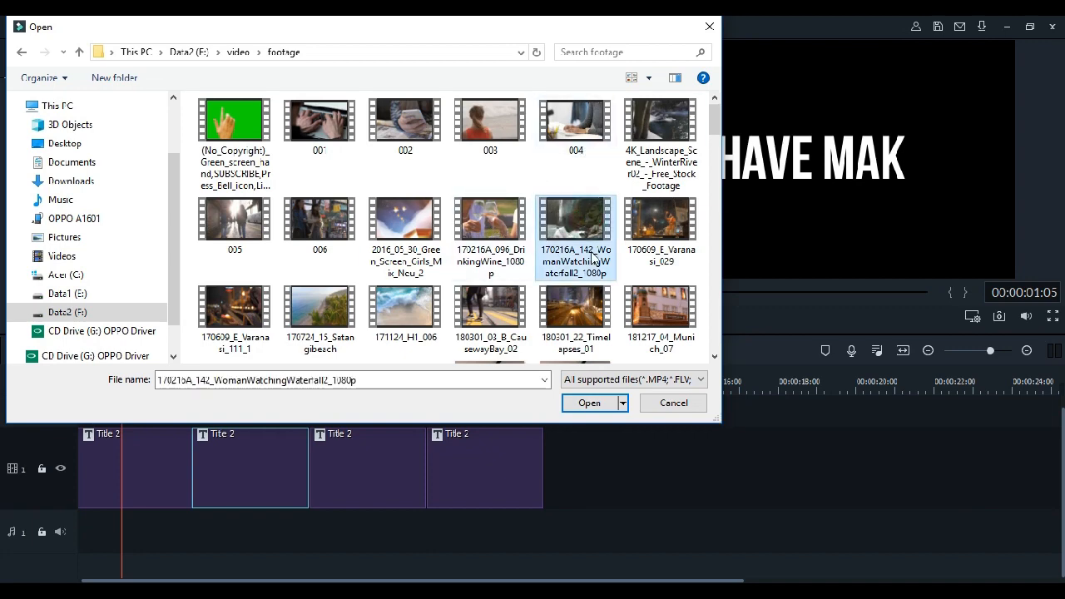
{"action": "left_click", "coordinate": [583, 405]}
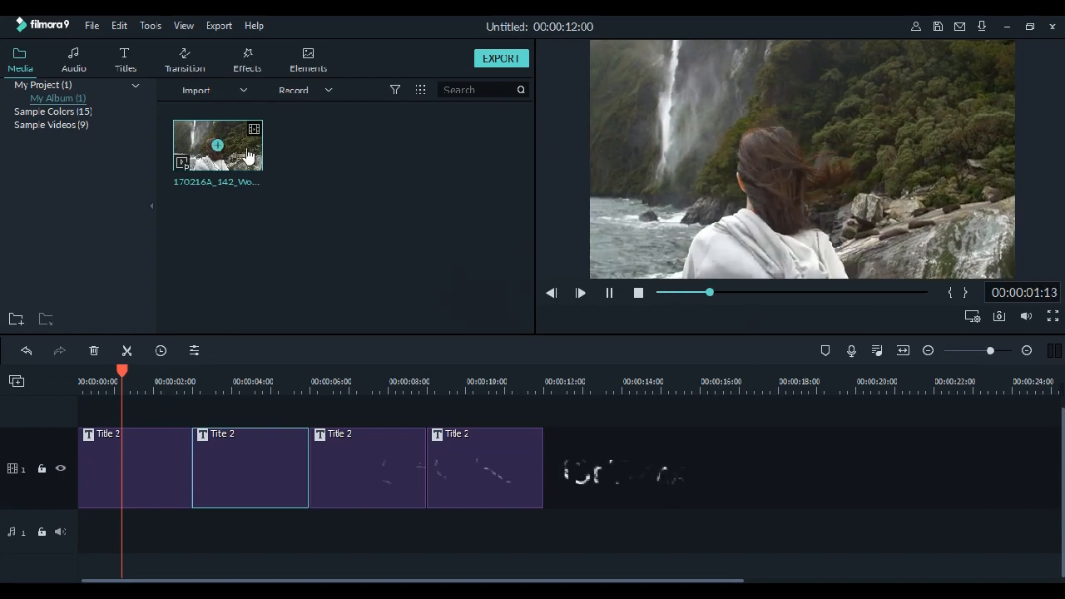
- Place the waterfall video beneath the four titles, fit it to their 12-second length at 0.67x speed, and preview the result
{"action": "left_click_drag", "start_coordinate": [248, 158], "coordinate": [143, 421]}
{"action": "left_click_drag", "start_coordinate": [717, 517], "coordinate": [175, 509]}
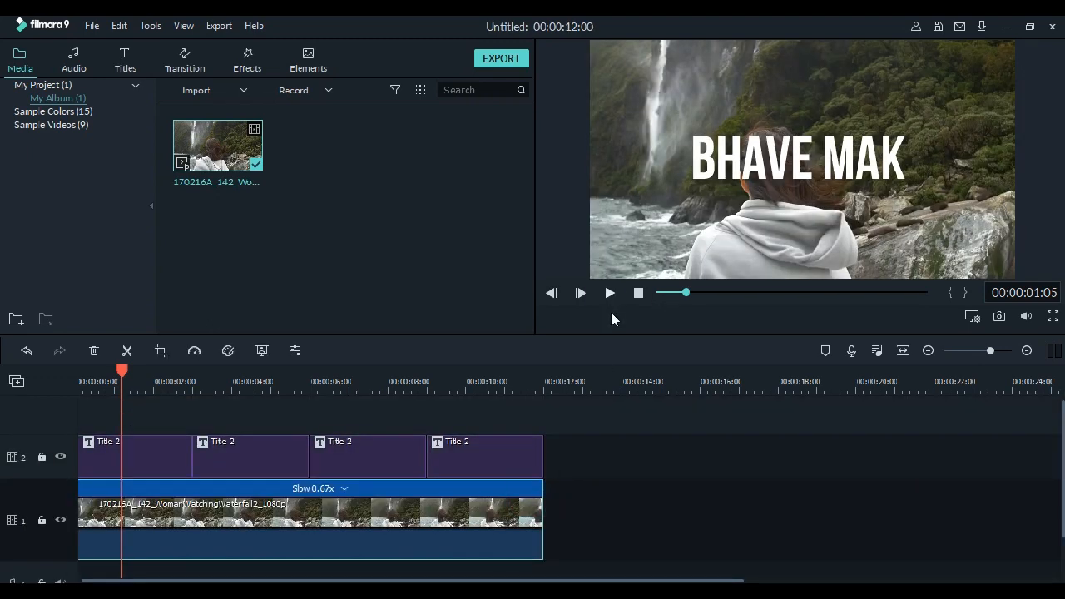
{"action": "left_click", "coordinate": [610, 293]}
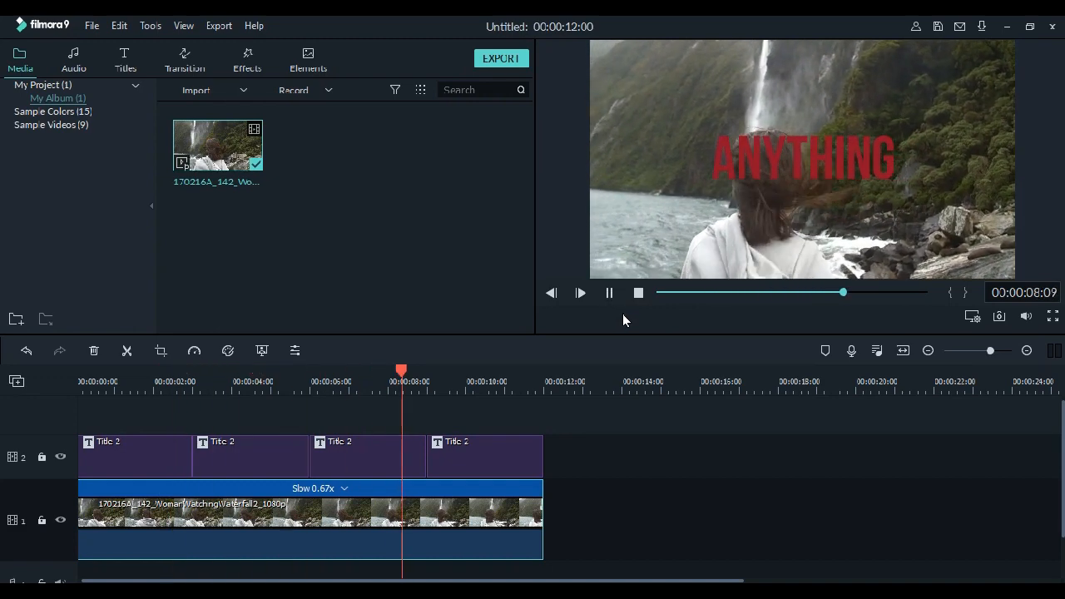
{"action": "left_click", "coordinate": [639, 294]}
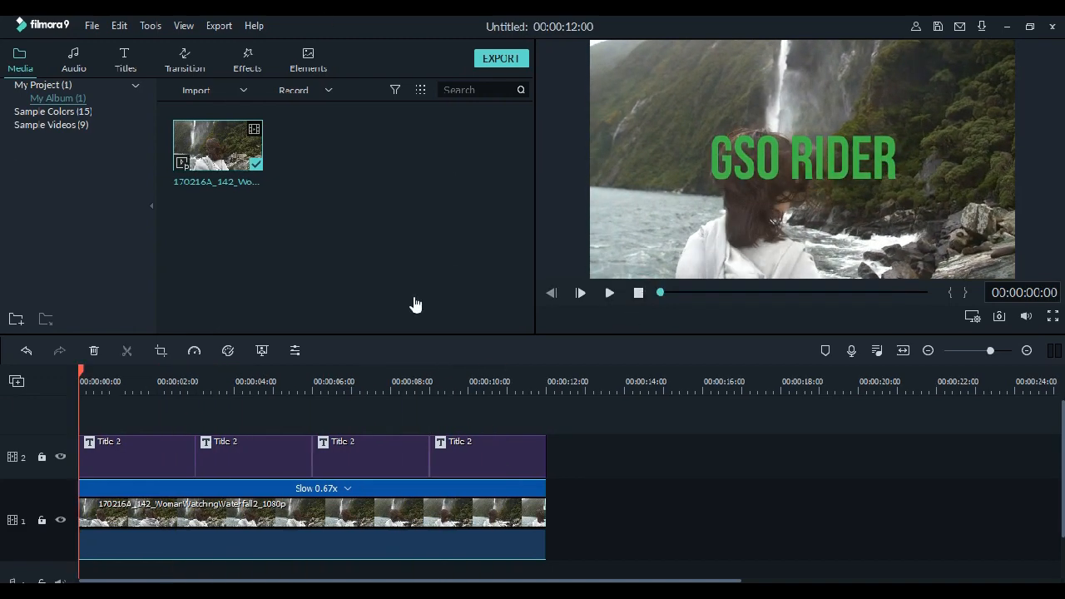
- Find the Deep Web Pack transitions in the Sf category of the Media transitions and preview one of them
{"action": "left_click", "coordinate": [176, 65]}
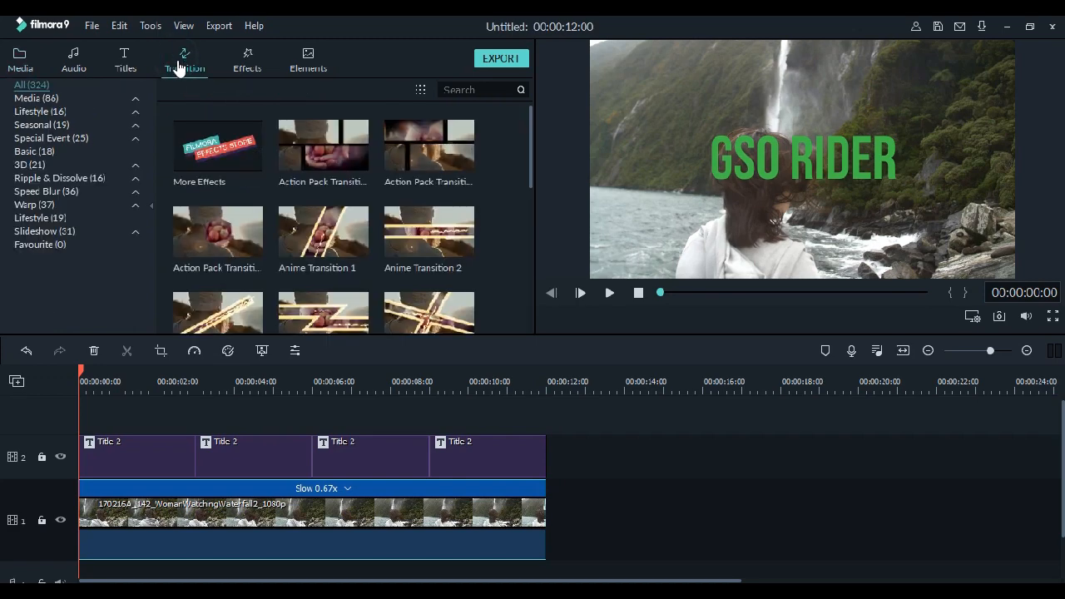
{"action": "left_click", "coordinate": [134, 100]}
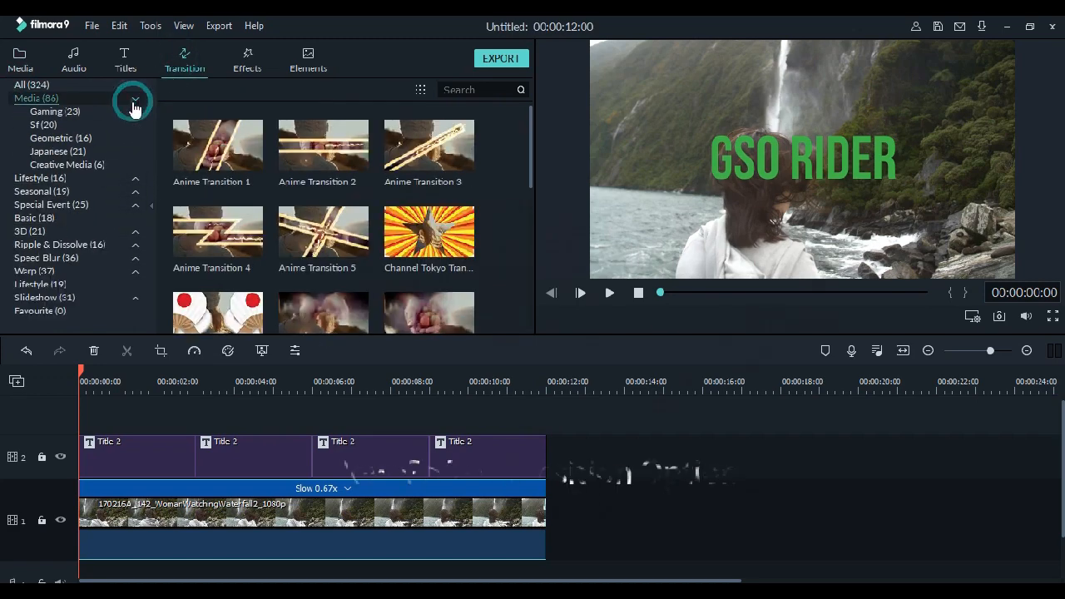
{"action": "left_click", "coordinate": [46, 124]}
{"action": "mouse_move", "coordinate": [331, 245]}
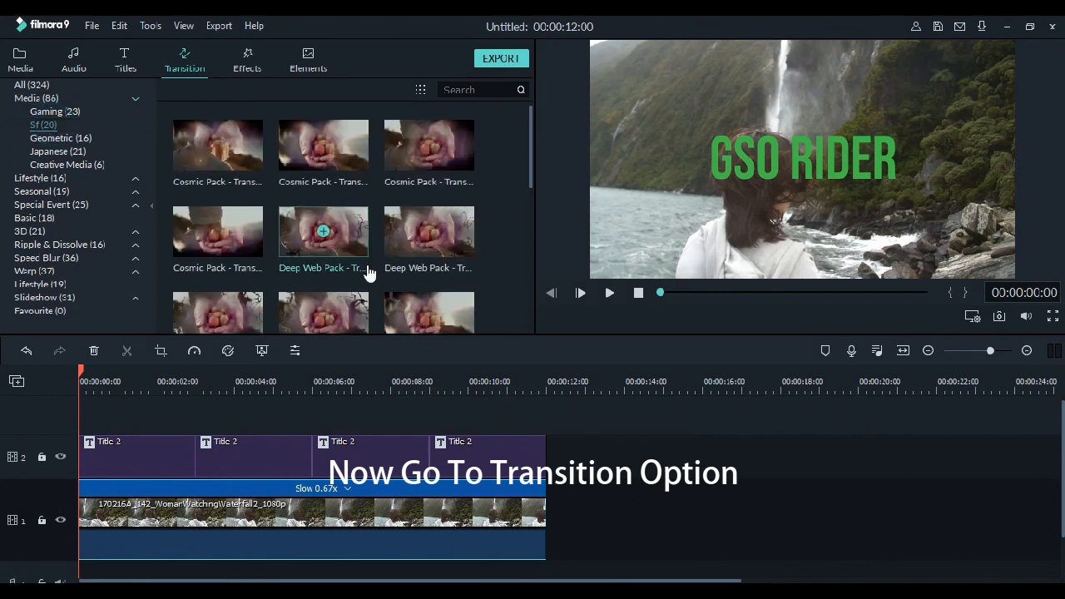
{"action": "scroll", "coordinate": [331, 245], "scroll_direction": "down", "scroll_amount": 5}
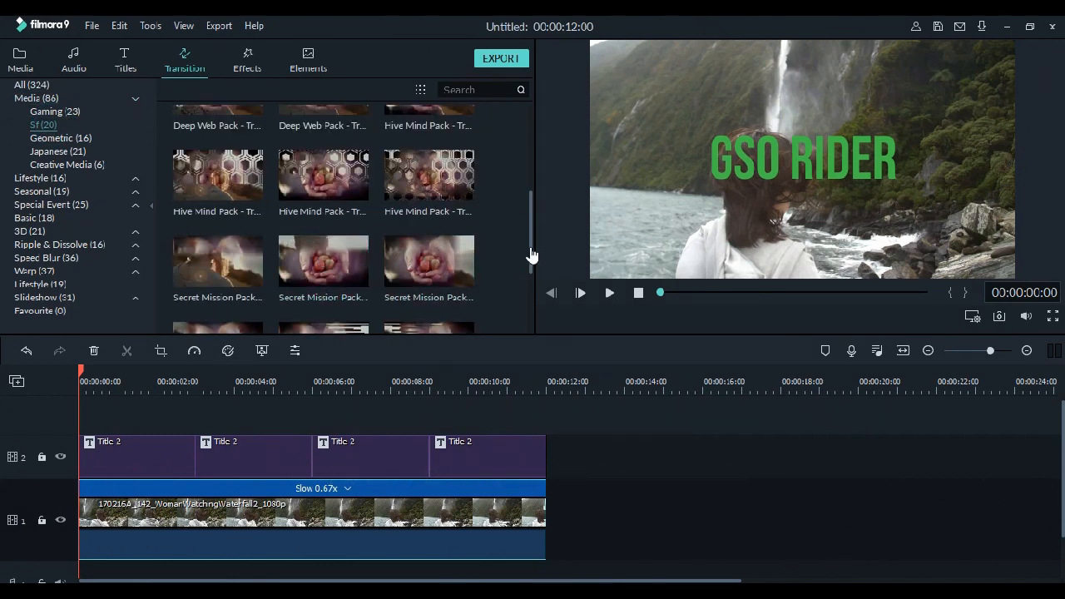
{"action": "left_click_drag", "start_coordinate": [533, 255], "coordinate": [530, 202]}
{"action": "mouse_move", "coordinate": [258, 243]}
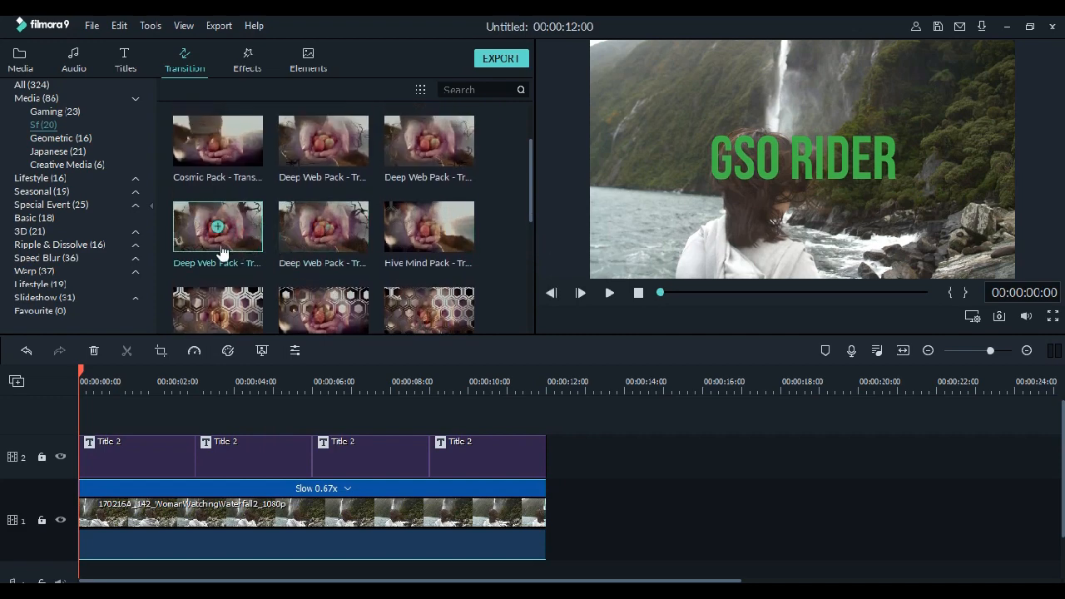
{"action": "left_click", "coordinate": [239, 216]}
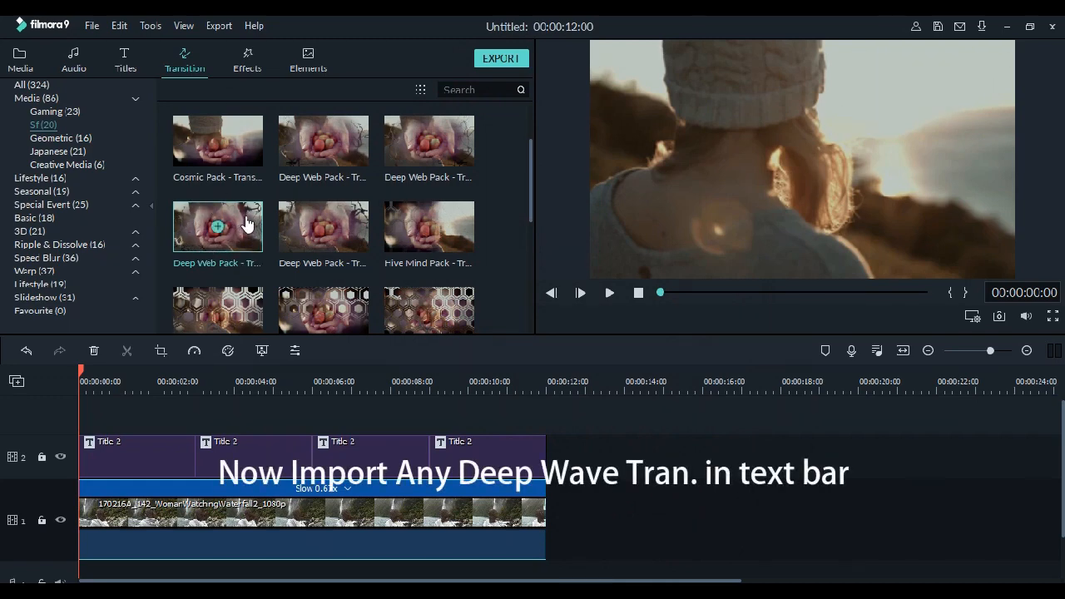
- Add the same Deep Web Pack transition at the start of the first title, between all four titles, and at the end of the last title
{"action": "left_click_drag", "start_coordinate": [159, 369], "coordinate": [109, 454]}
{"action": "left_click_drag", "start_coordinate": [243, 221], "coordinate": [190, 464]}
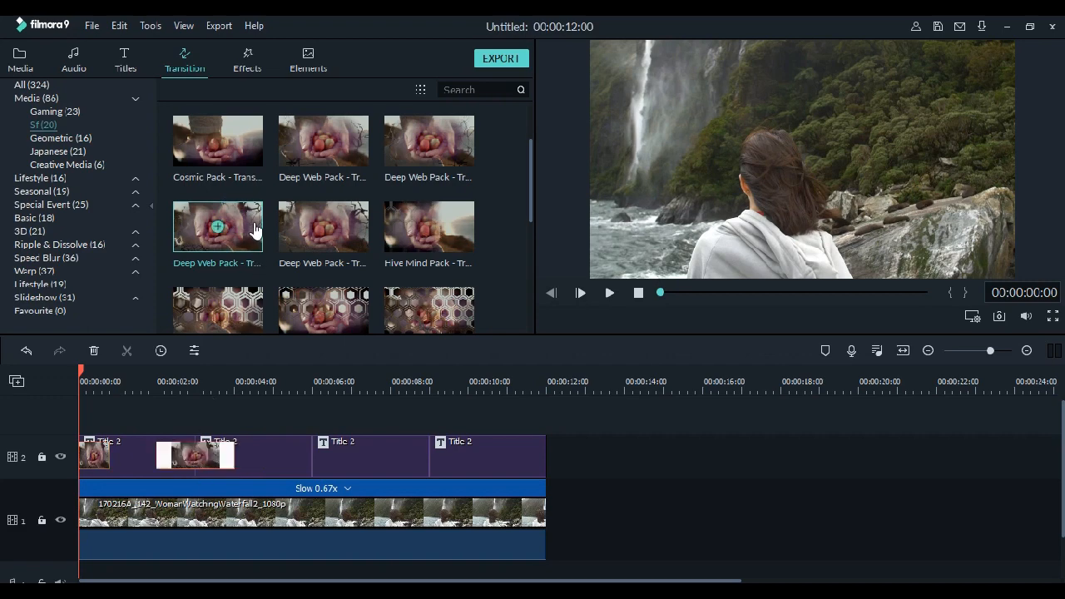
{"action": "left_click_drag", "start_coordinate": [254, 231], "coordinate": [303, 457]}
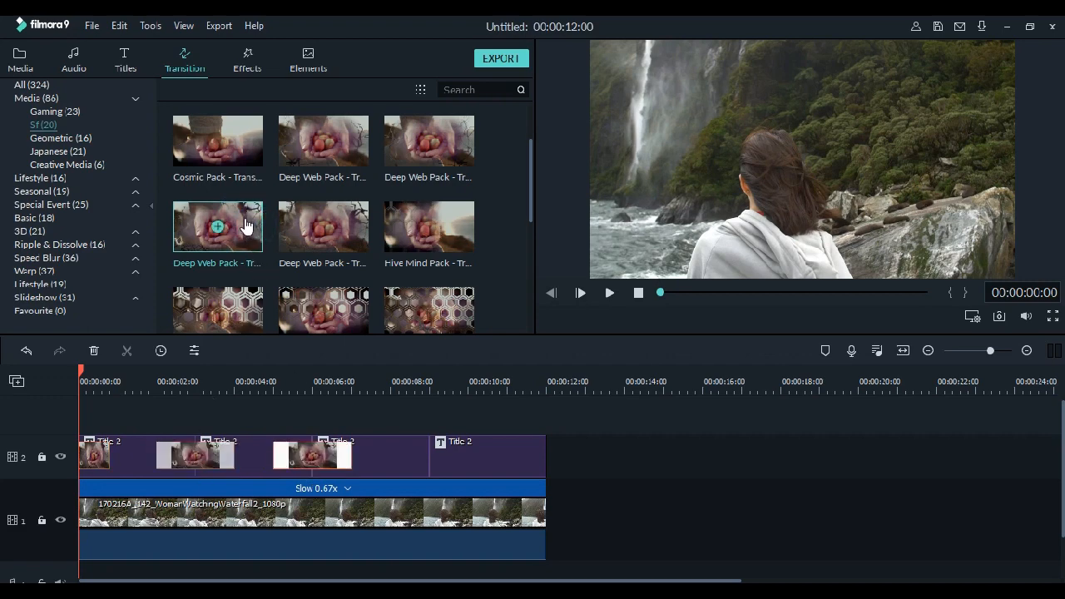
{"action": "left_click_drag", "start_coordinate": [241, 221], "coordinate": [422, 459]}
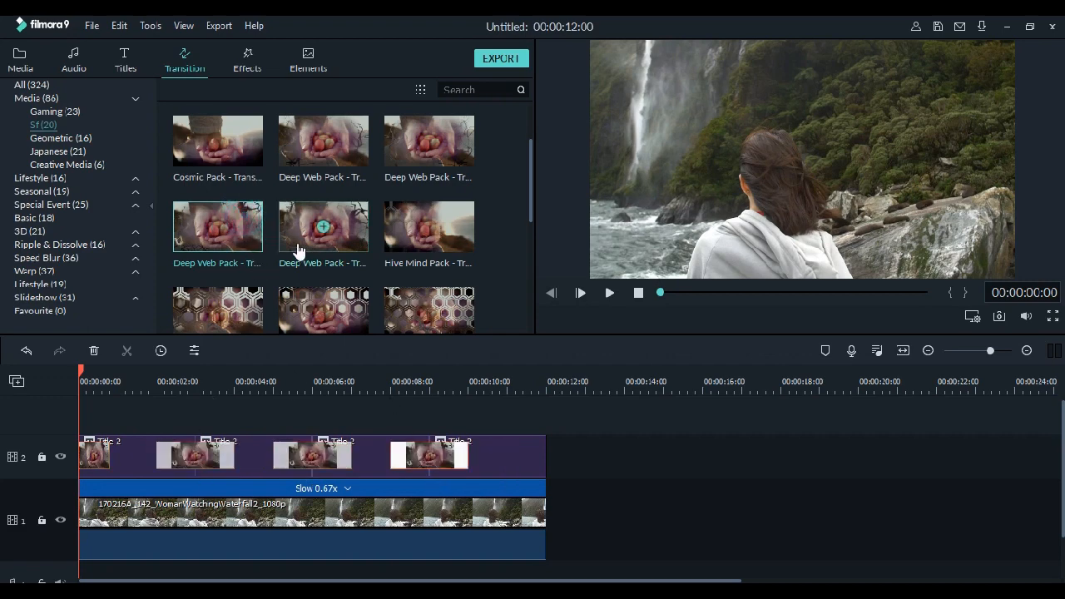
{"action": "left_click_drag", "start_coordinate": [244, 229], "coordinate": [515, 465]}
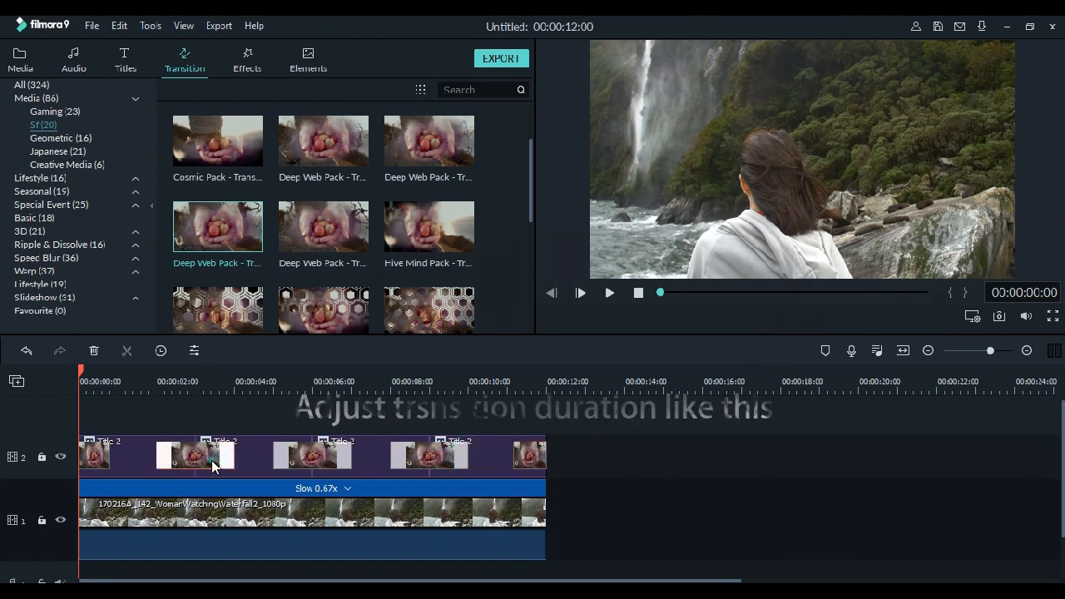
- Lengthen the three transitions between titles to about 2.7 seconds each and the outer two to about 1 second, and preview the sequence
{"action": "left_click_drag", "start_coordinate": [234, 457], "coordinate": [250, 464]}
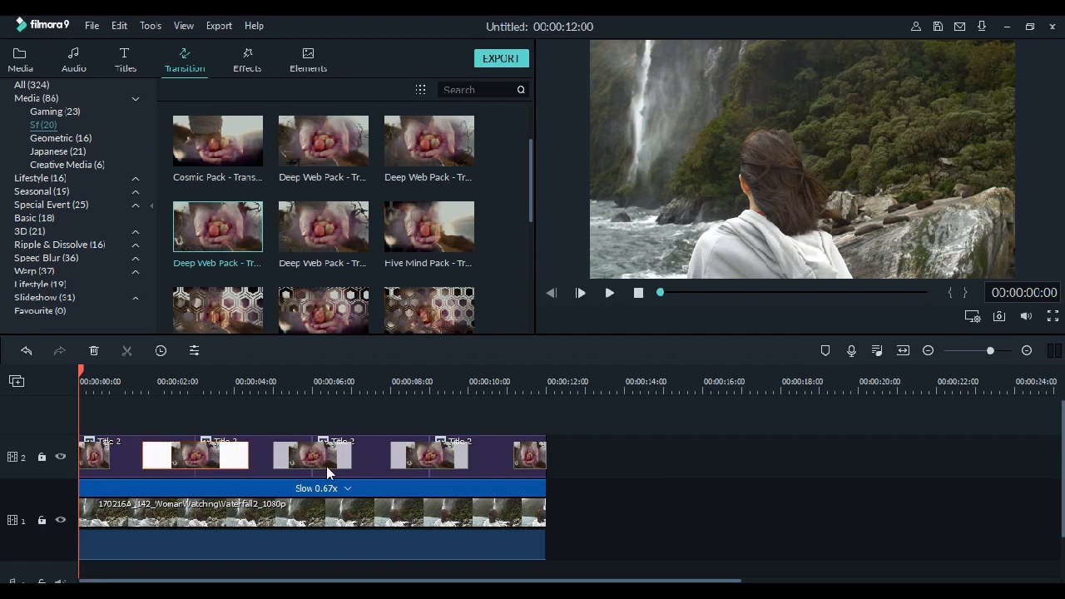
{"action": "left_click", "coordinate": [329, 466]}
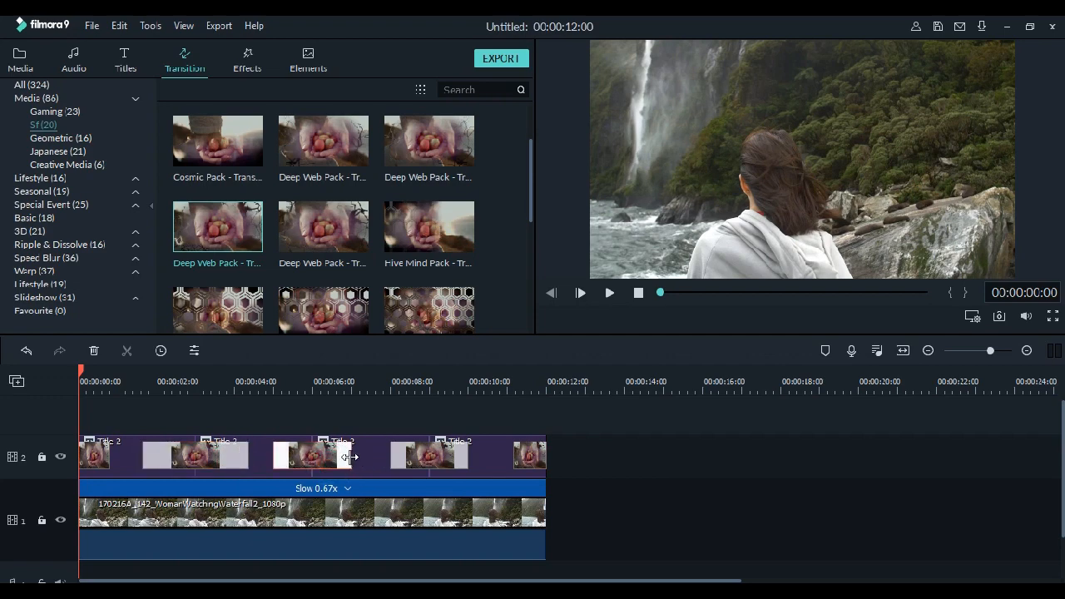
{"action": "left_click_drag", "start_coordinate": [353, 456], "coordinate": [357, 457]}
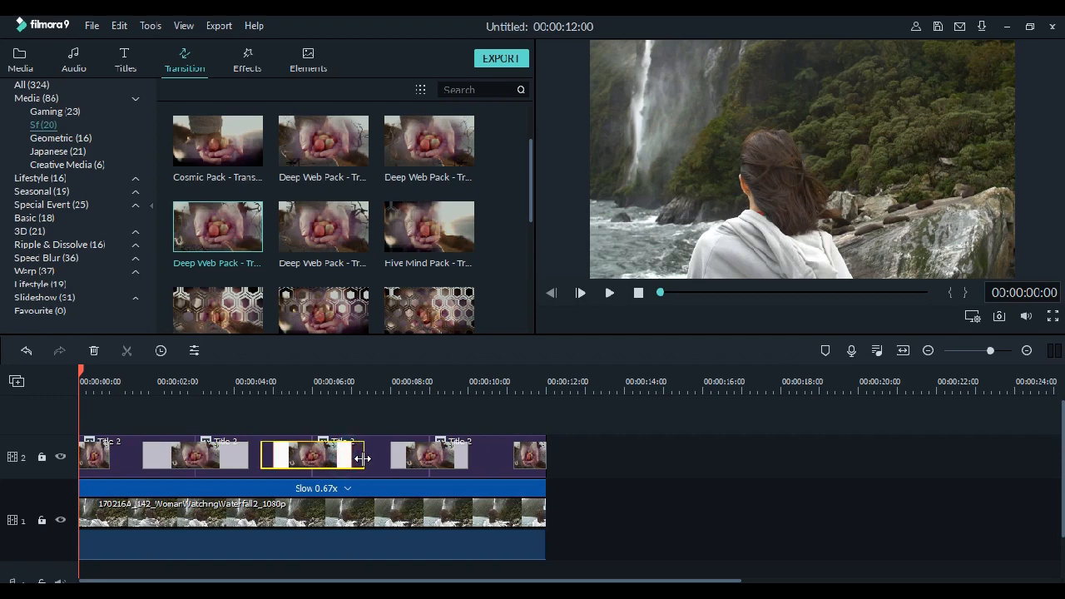
{"action": "left_click", "coordinate": [406, 462]}
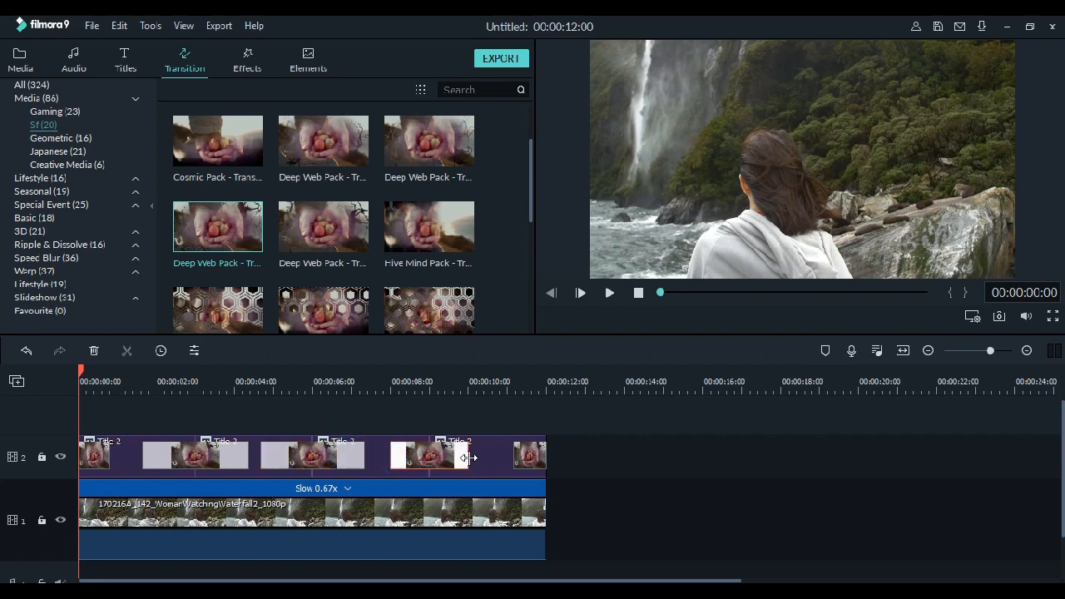
{"action": "left_click_drag", "start_coordinate": [470, 457], "coordinate": [474, 457]}
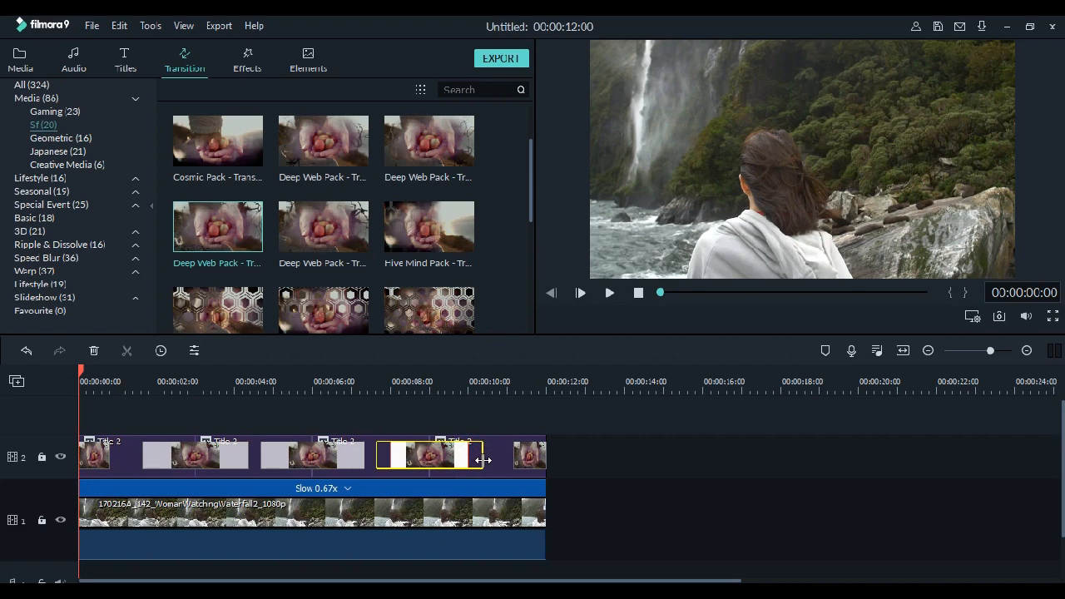
{"action": "left_click", "coordinate": [531, 456]}
{"action": "left_click_drag", "start_coordinate": [514, 450], "coordinate": [506, 452]}
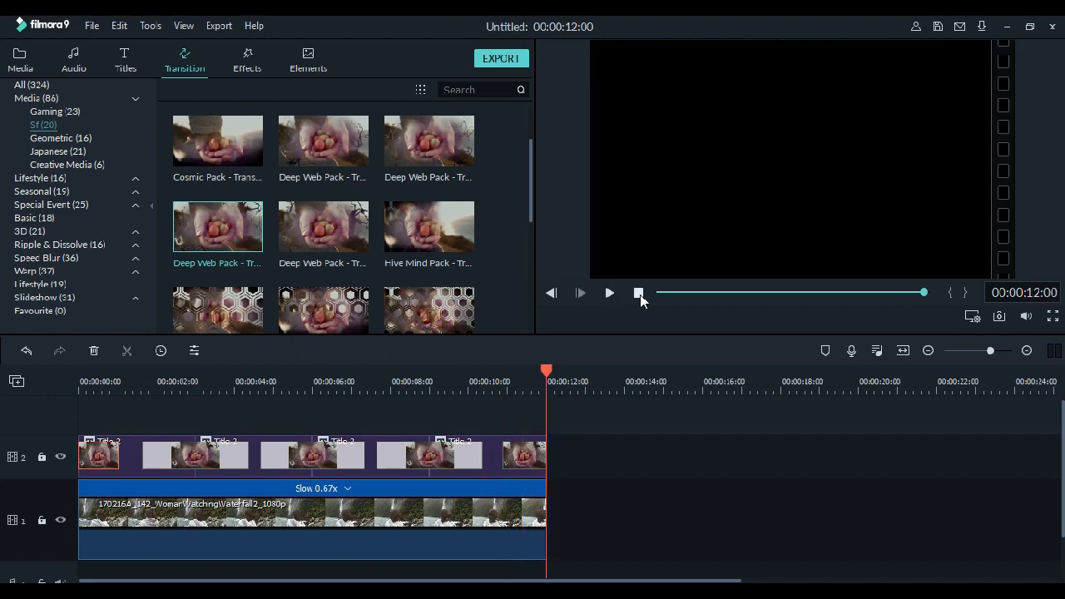
{"action": "left_click", "coordinate": [639, 294]}
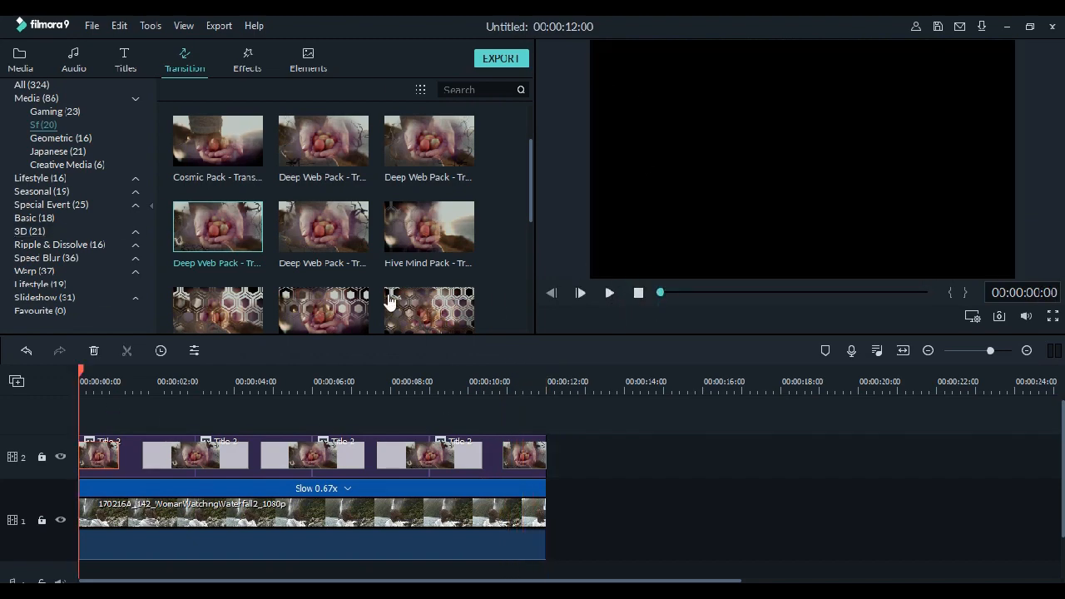
- Export the project to the computer as an MP4 with Best quality and 1280x720 resolution
{"action": "left_click", "coordinate": [500, 59]}
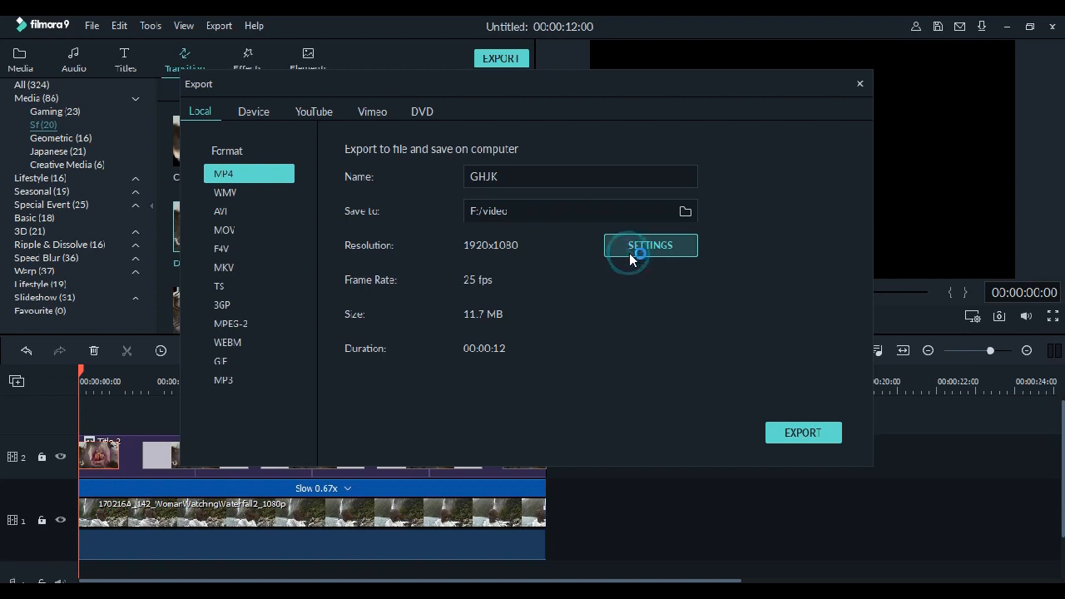
{"action": "left_click", "coordinate": [629, 249]}
{"action": "left_click", "coordinate": [604, 180]}
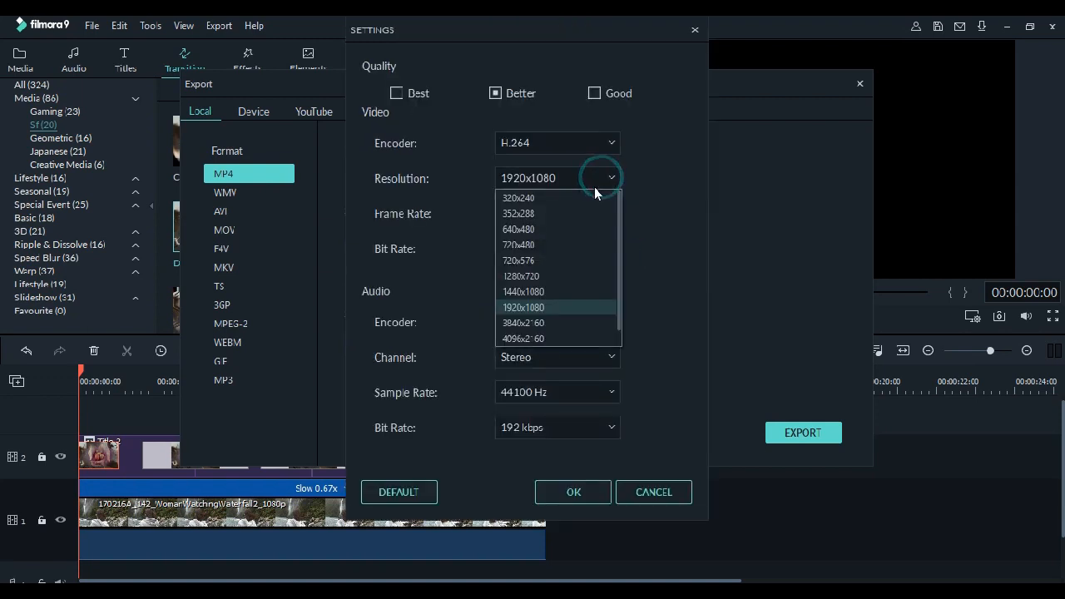
{"action": "left_click", "coordinate": [556, 271]}
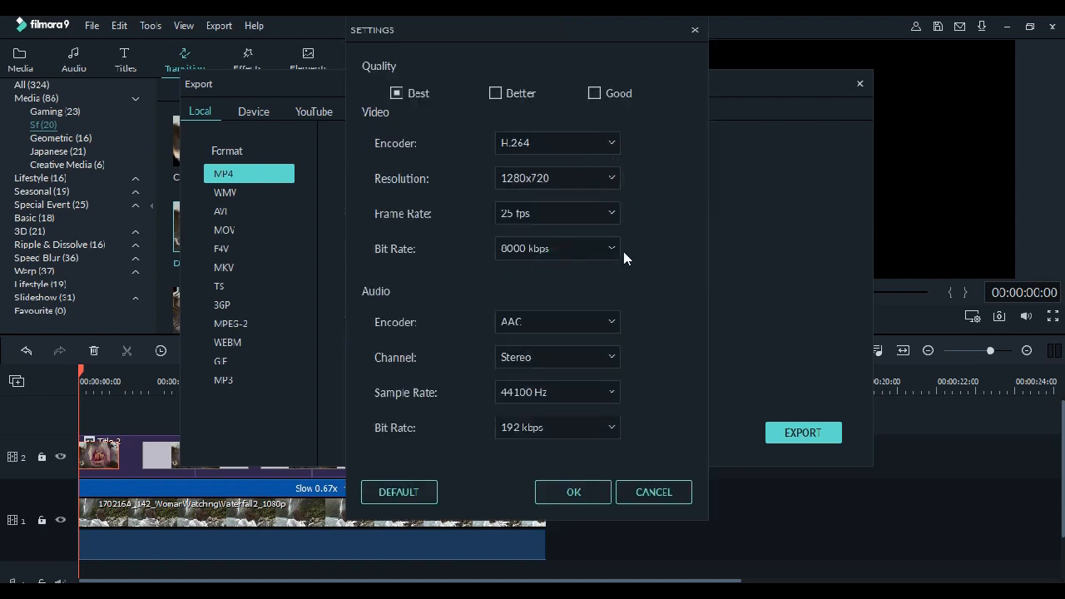
{"action": "left_click", "coordinate": [560, 493]}
{"action": "left_click", "coordinate": [815, 438]}
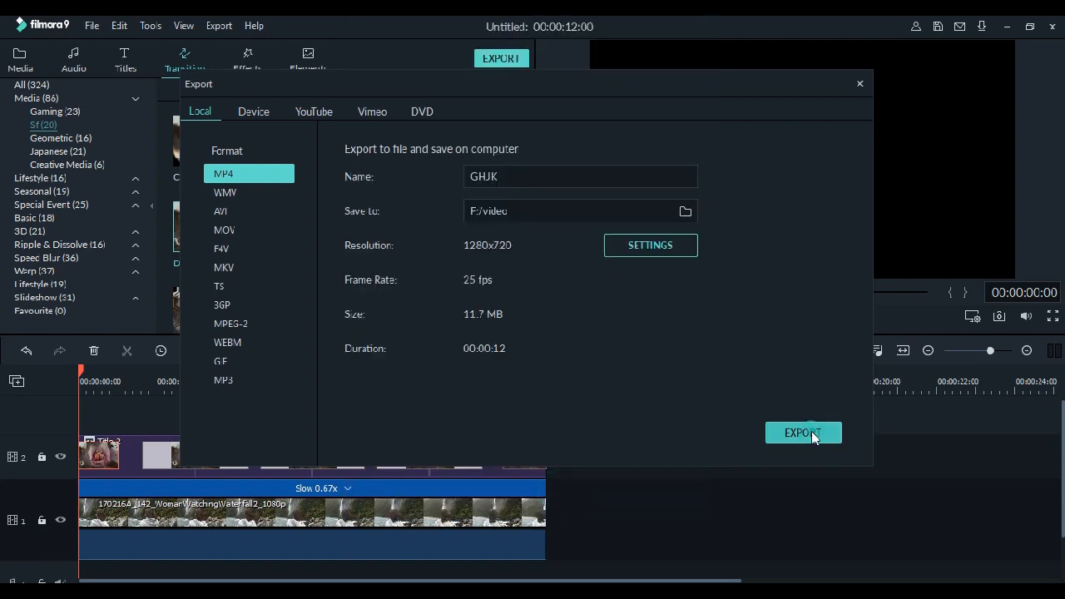